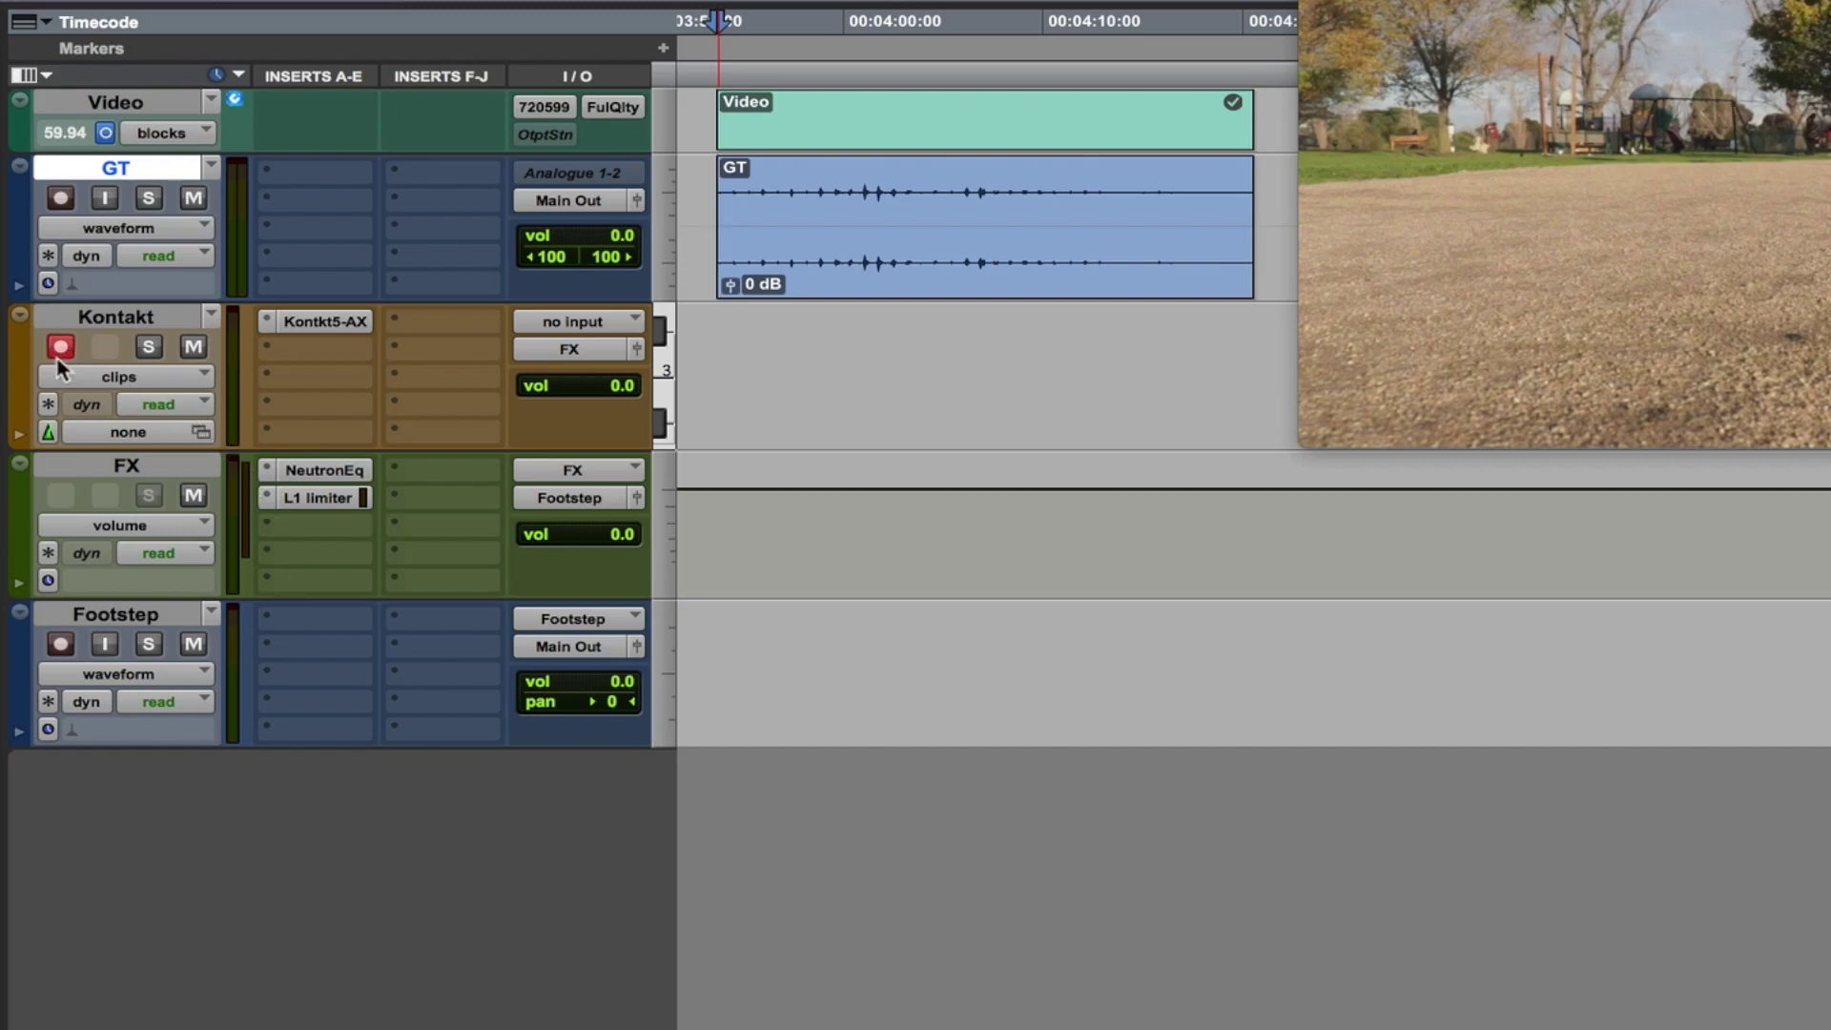
# Record-arm the Footstep track with input monitoring on and open the Kontakt instrument.
pyautogui.click(60, 644)
pyautogui.click(104, 644)
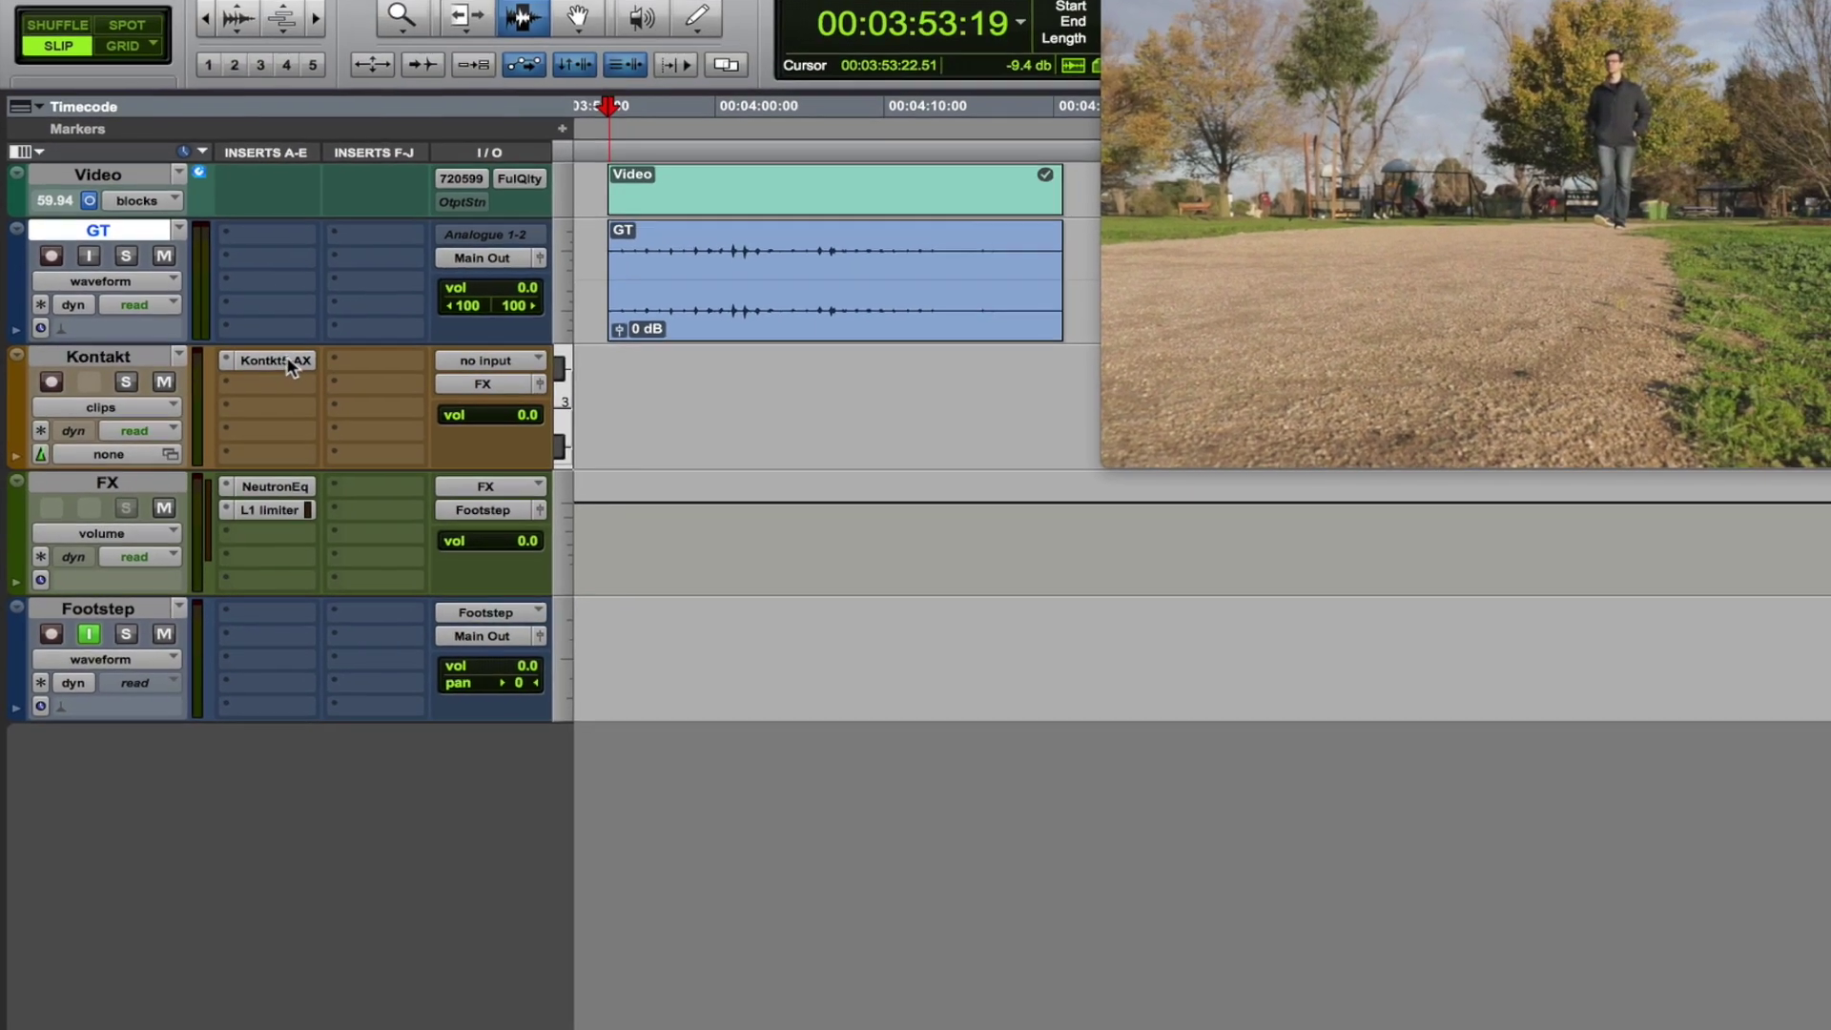
pyautogui.click(324, 321)
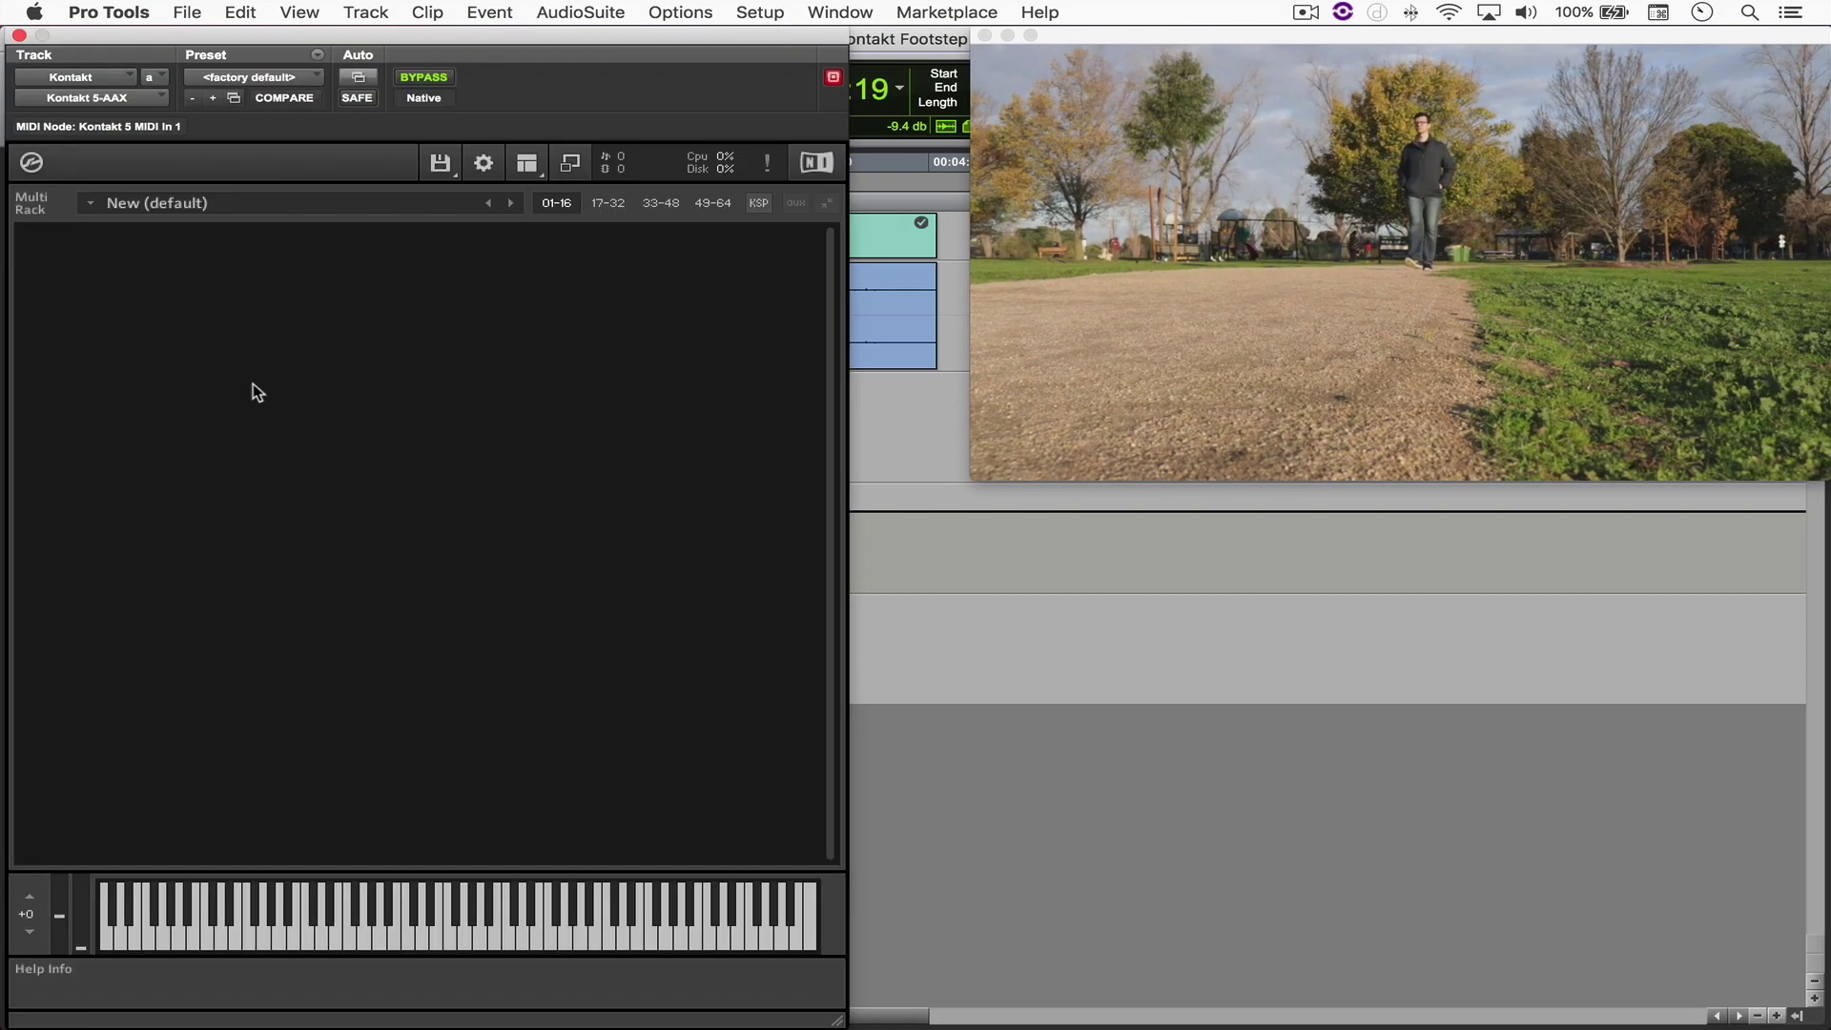
# Load Footstep Dirt 1–15.wav from Bounced Files into Kontakt as one new instrument.
pyautogui.press('super+Tab')
pyautogui.scroll(-3, 997, 520)
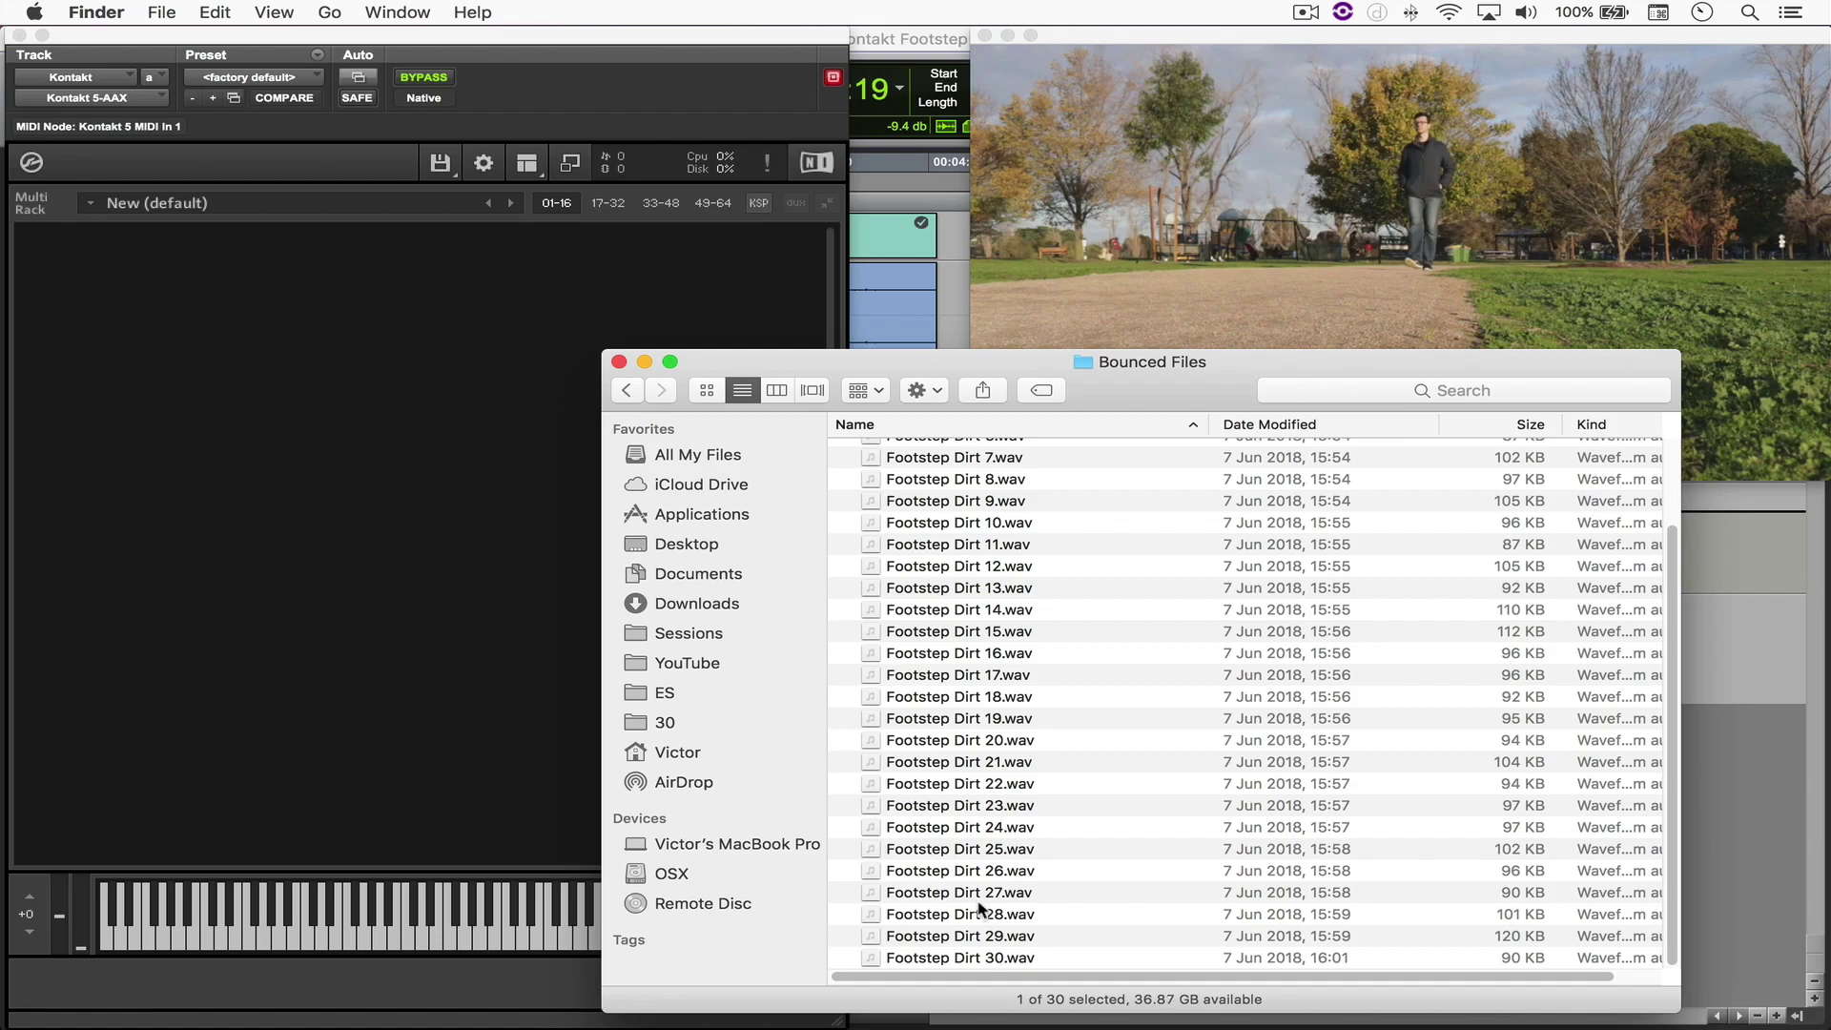
pyautogui.scroll(3, 982, 668)
pyautogui.keyDown('shift'); pyautogui.click(992, 756); pyautogui.keyUp('shift')
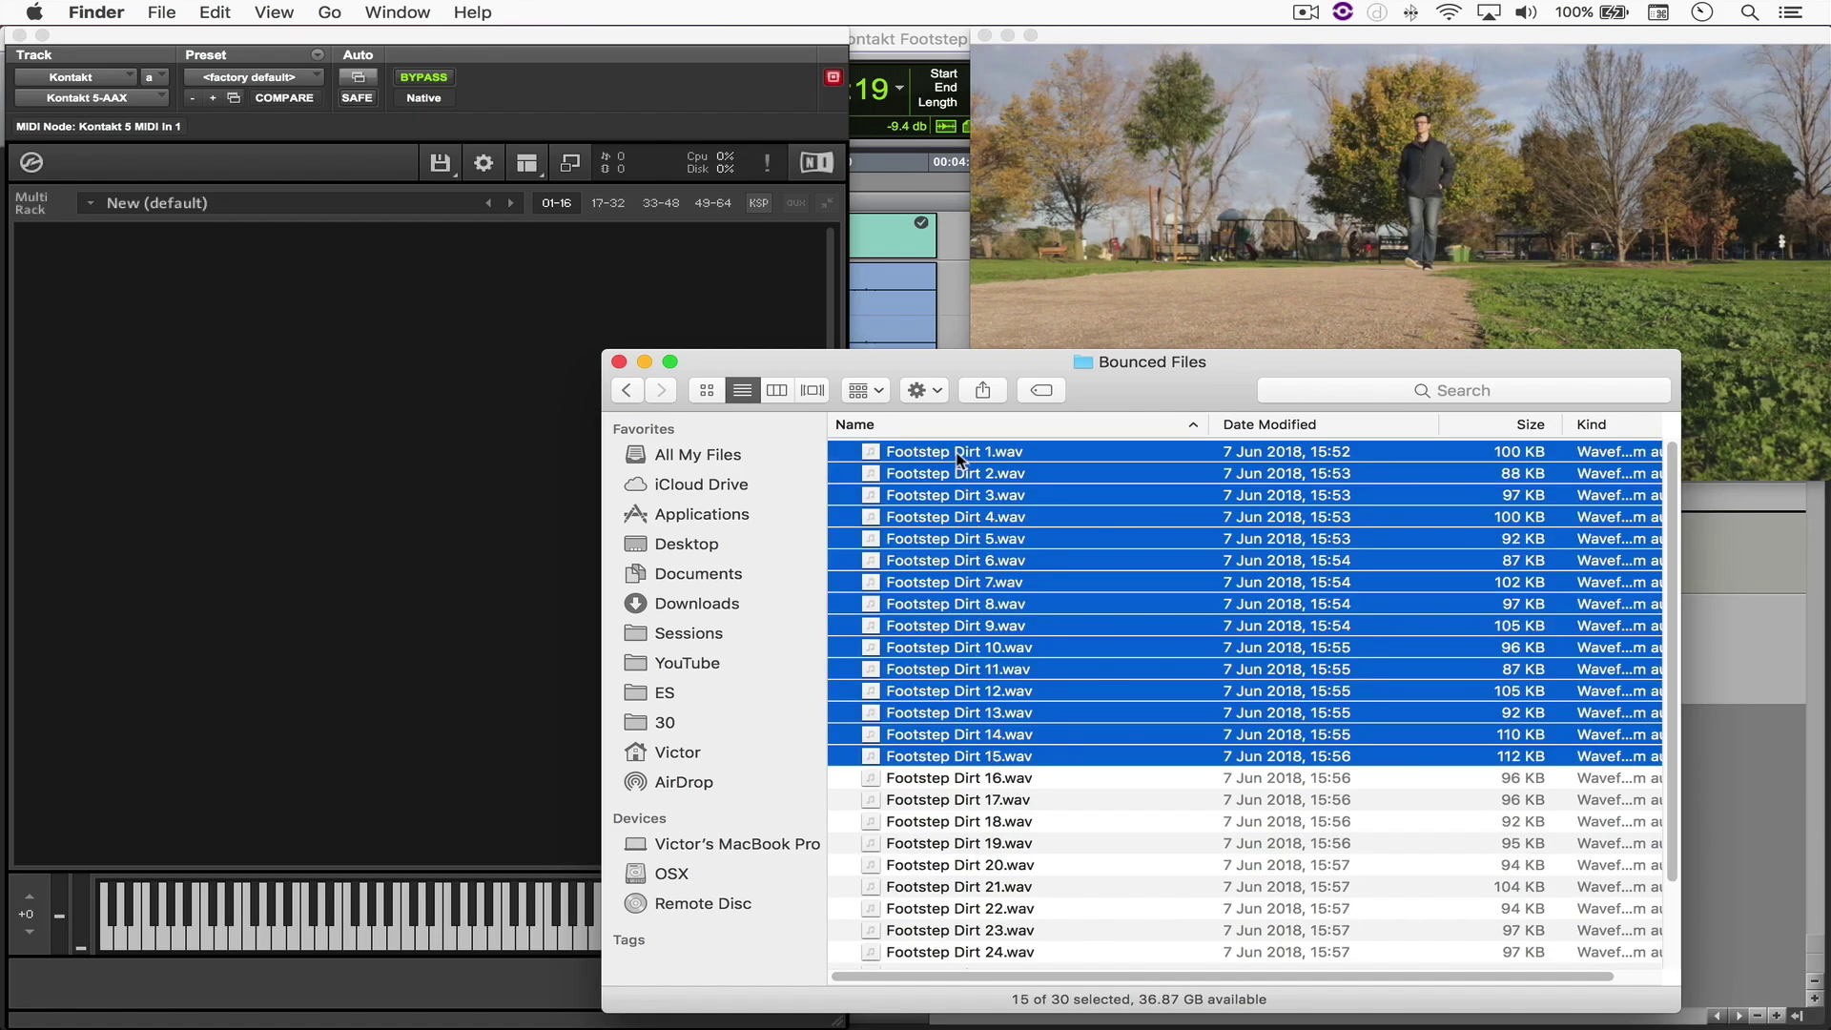
pyautogui.moveTo(959, 461); pyautogui.dragTo(339, 322)
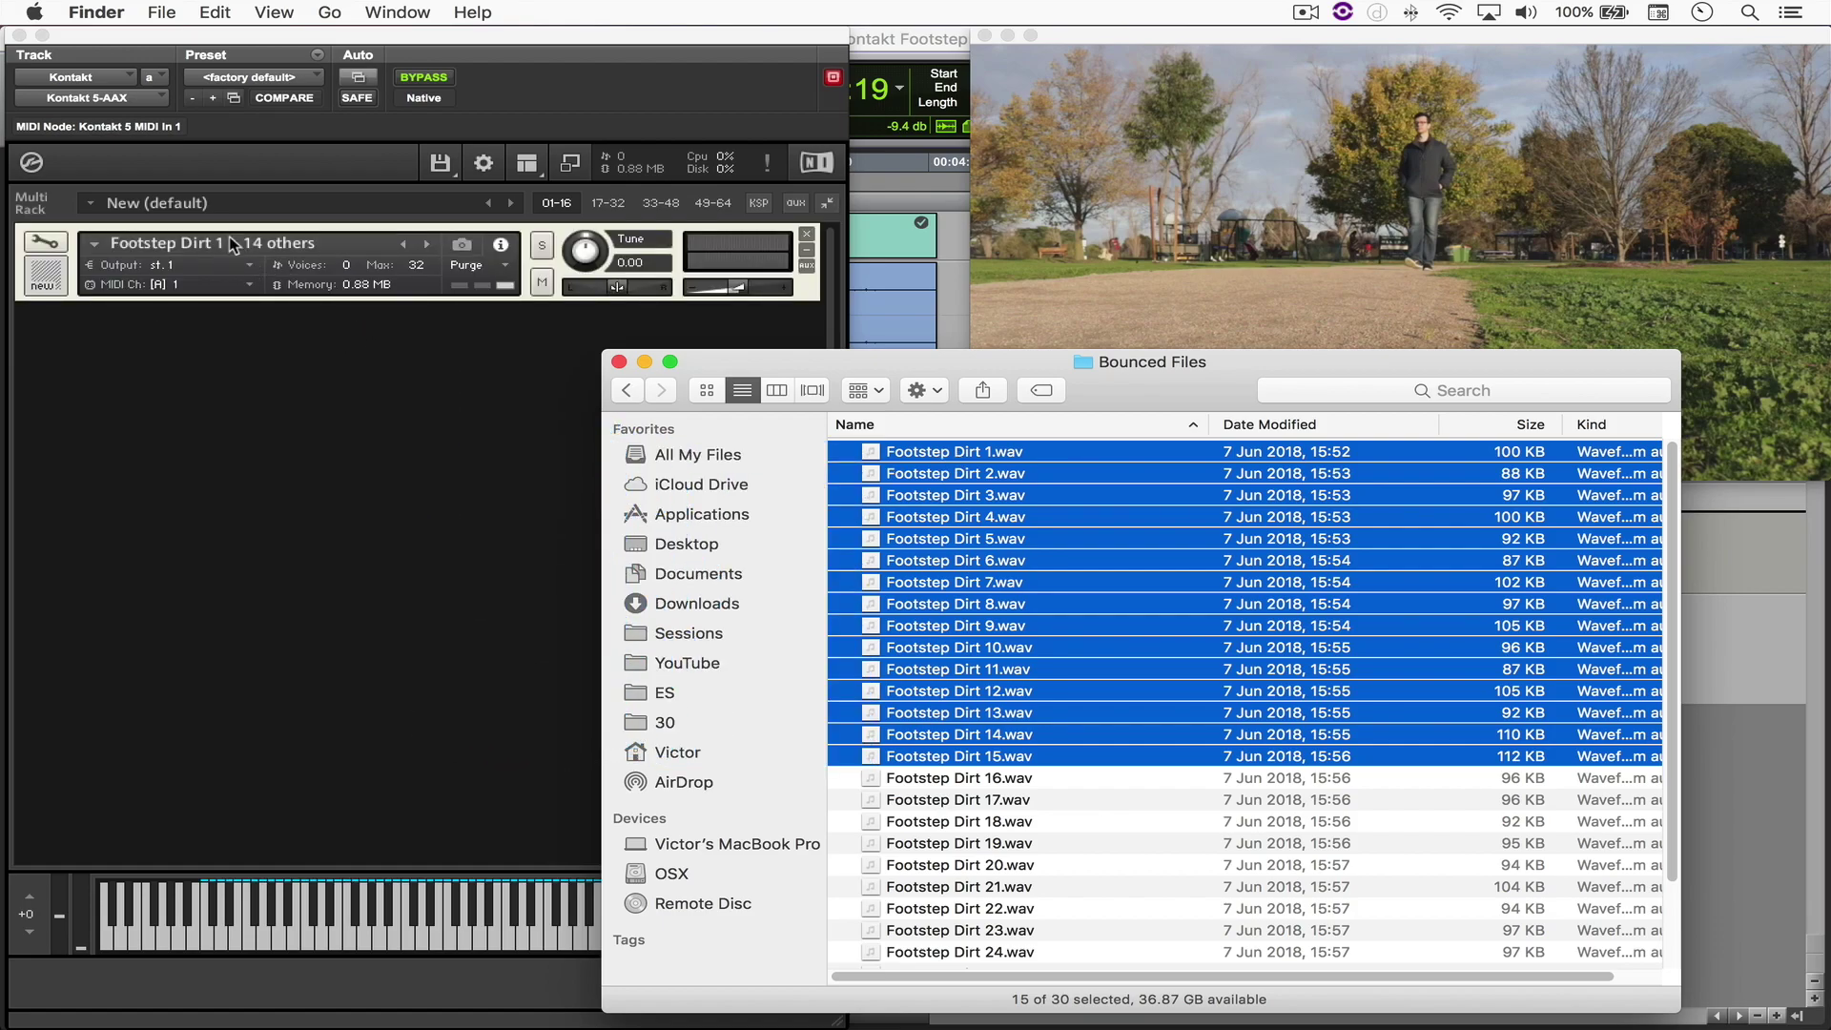
# Rename the new instrument 'Footstep Left' and set its MIDI channel to omni.
pyautogui.doubleClick(302, 246)
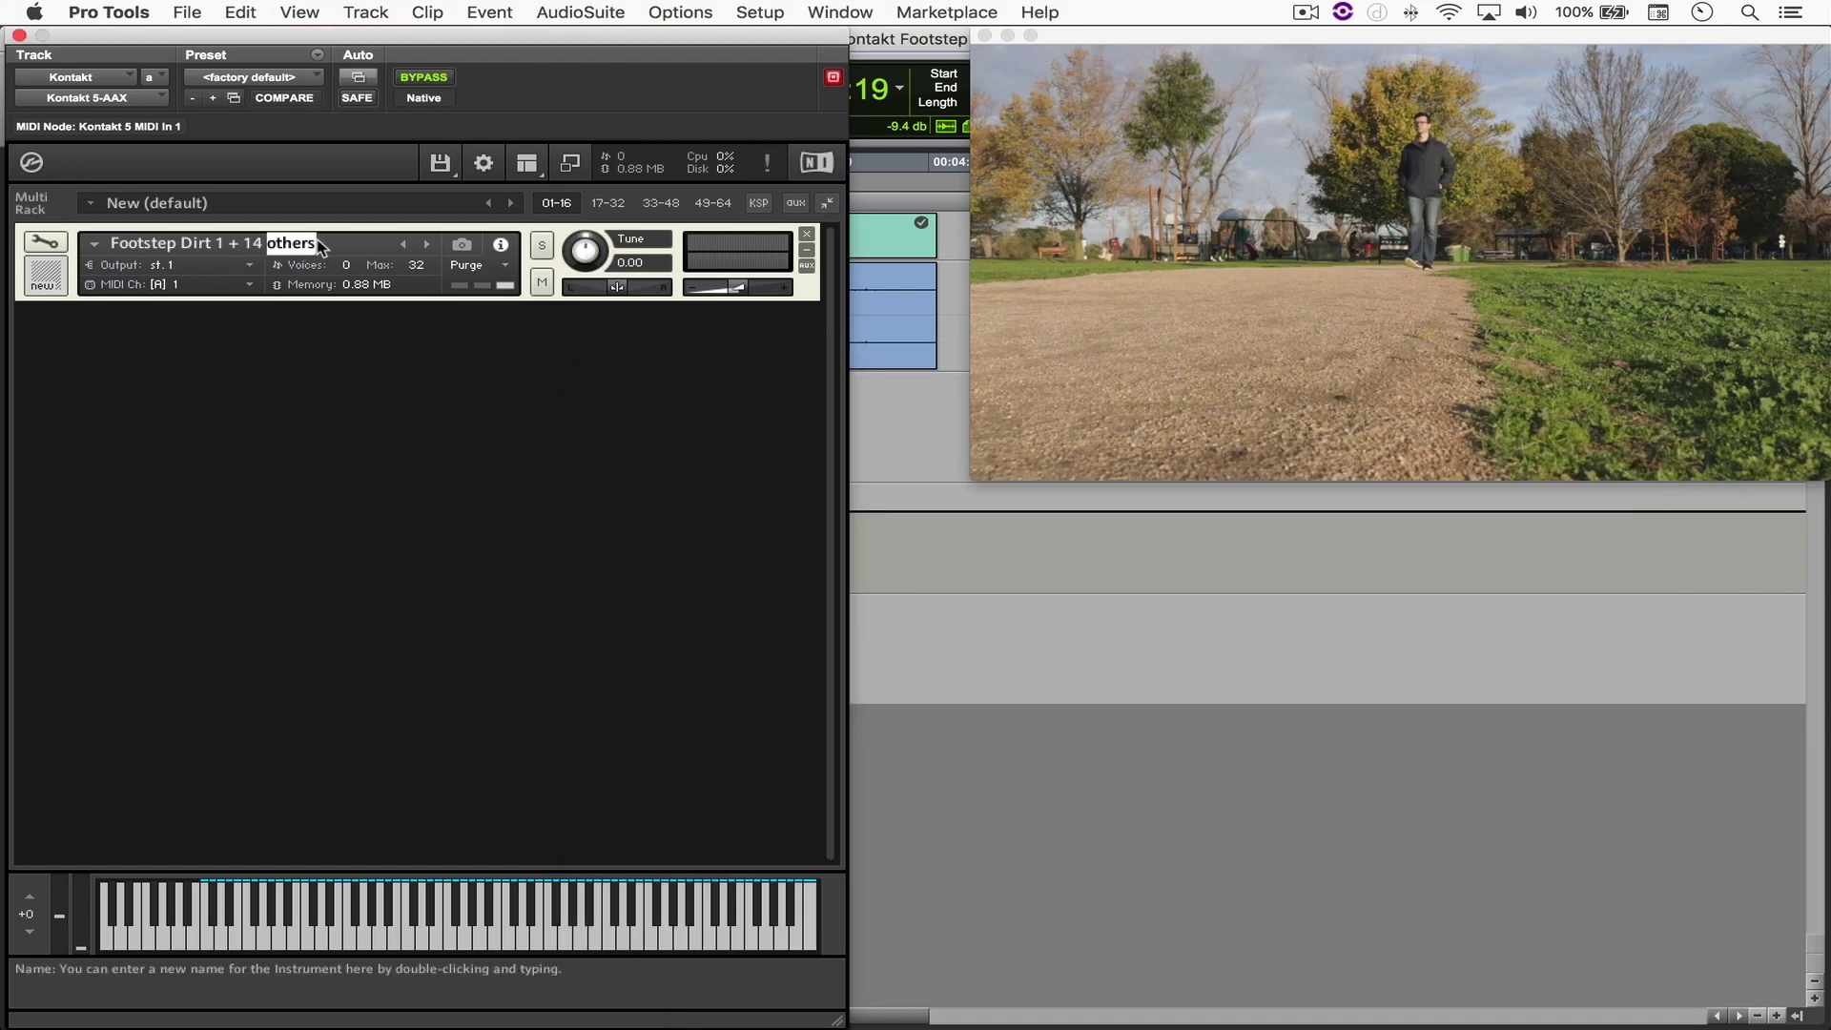
pyautogui.moveTo(324, 248); pyautogui.dragTo(105, 241)
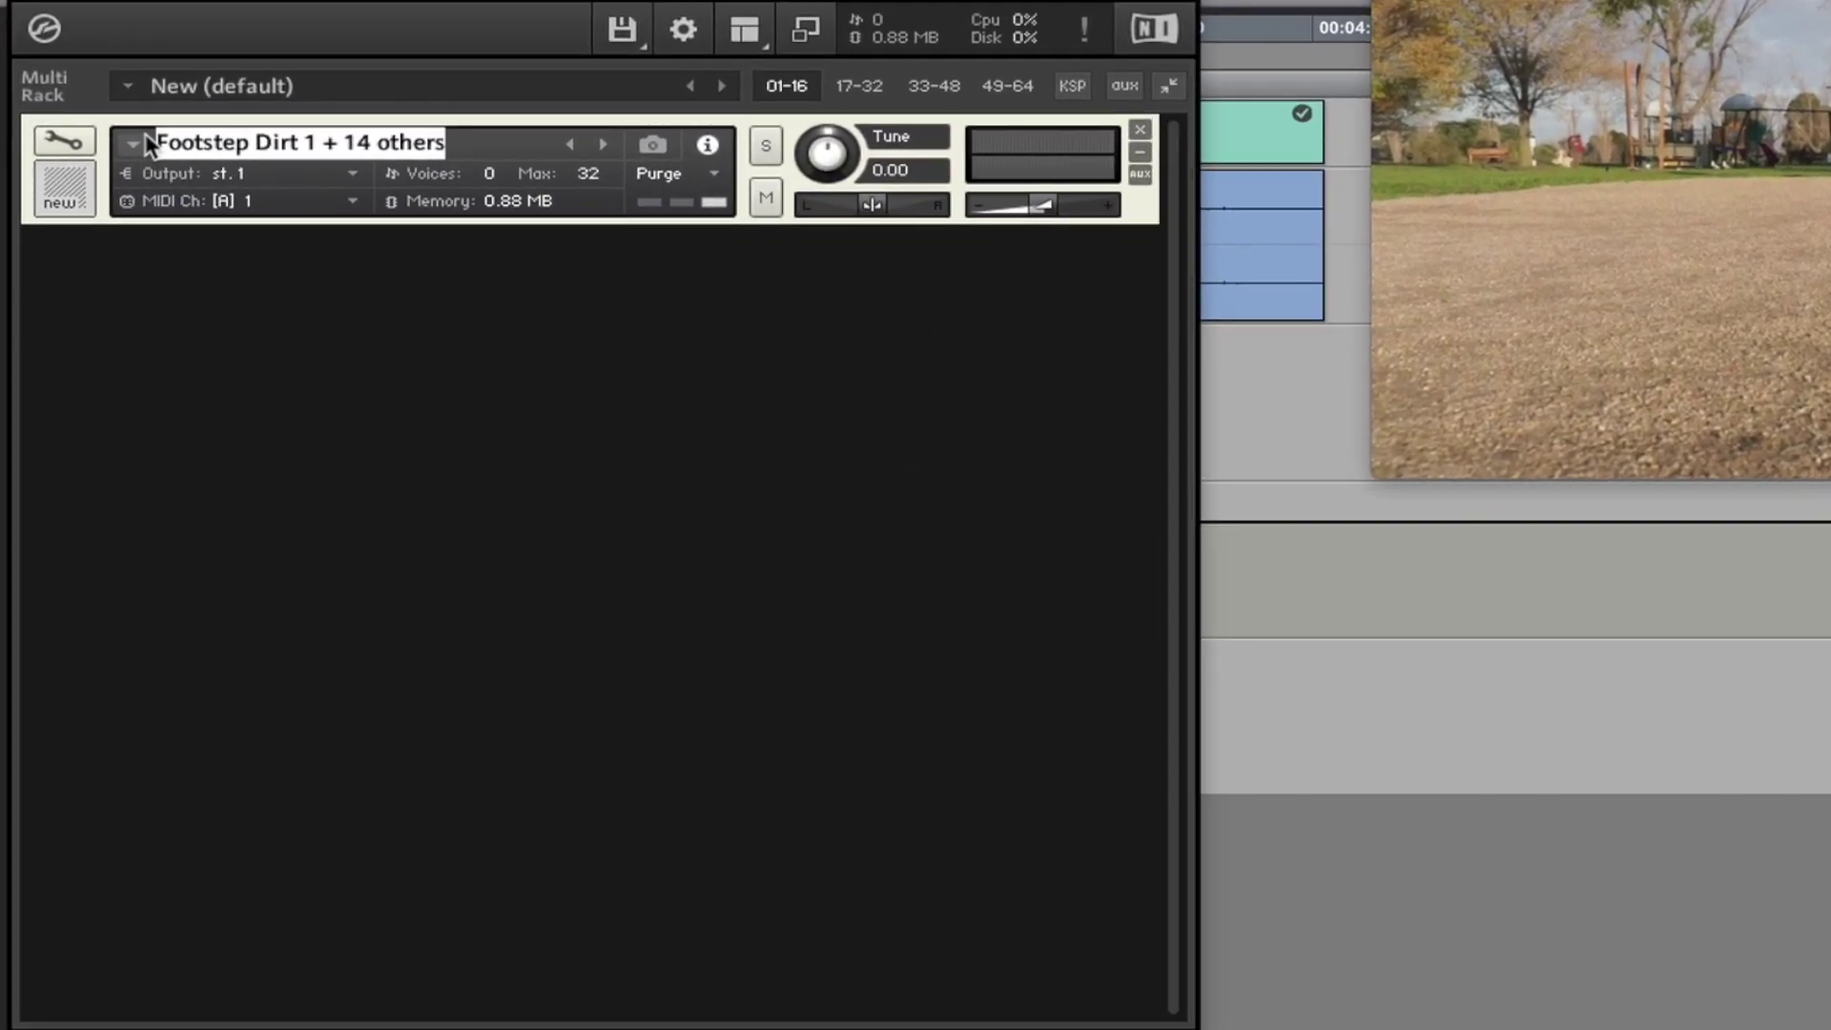
pyautogui.write('Footstep Left')
pyautogui.press('Return')
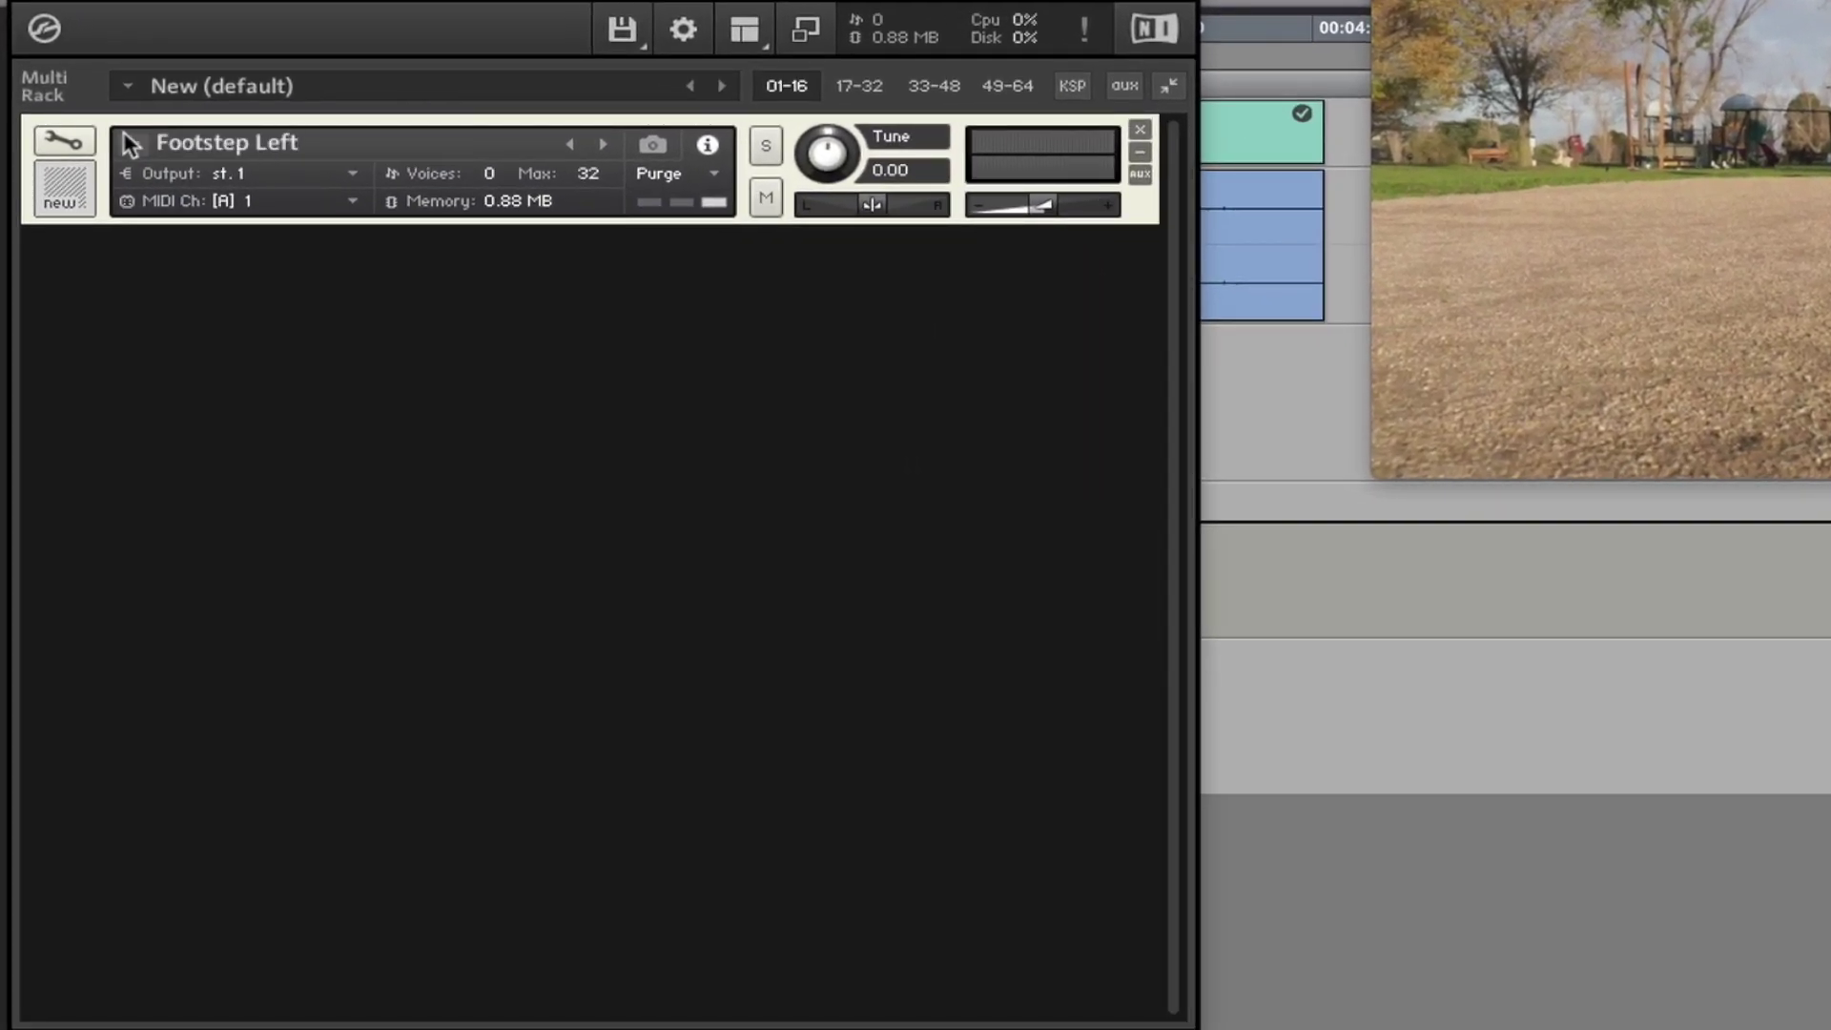
pyautogui.click(227, 203)
pyautogui.click(250, 227)
# In the Mapping Editor, shrink all 15 Footstep Dirt zones to one key and show List View.
pyautogui.click(69, 145)
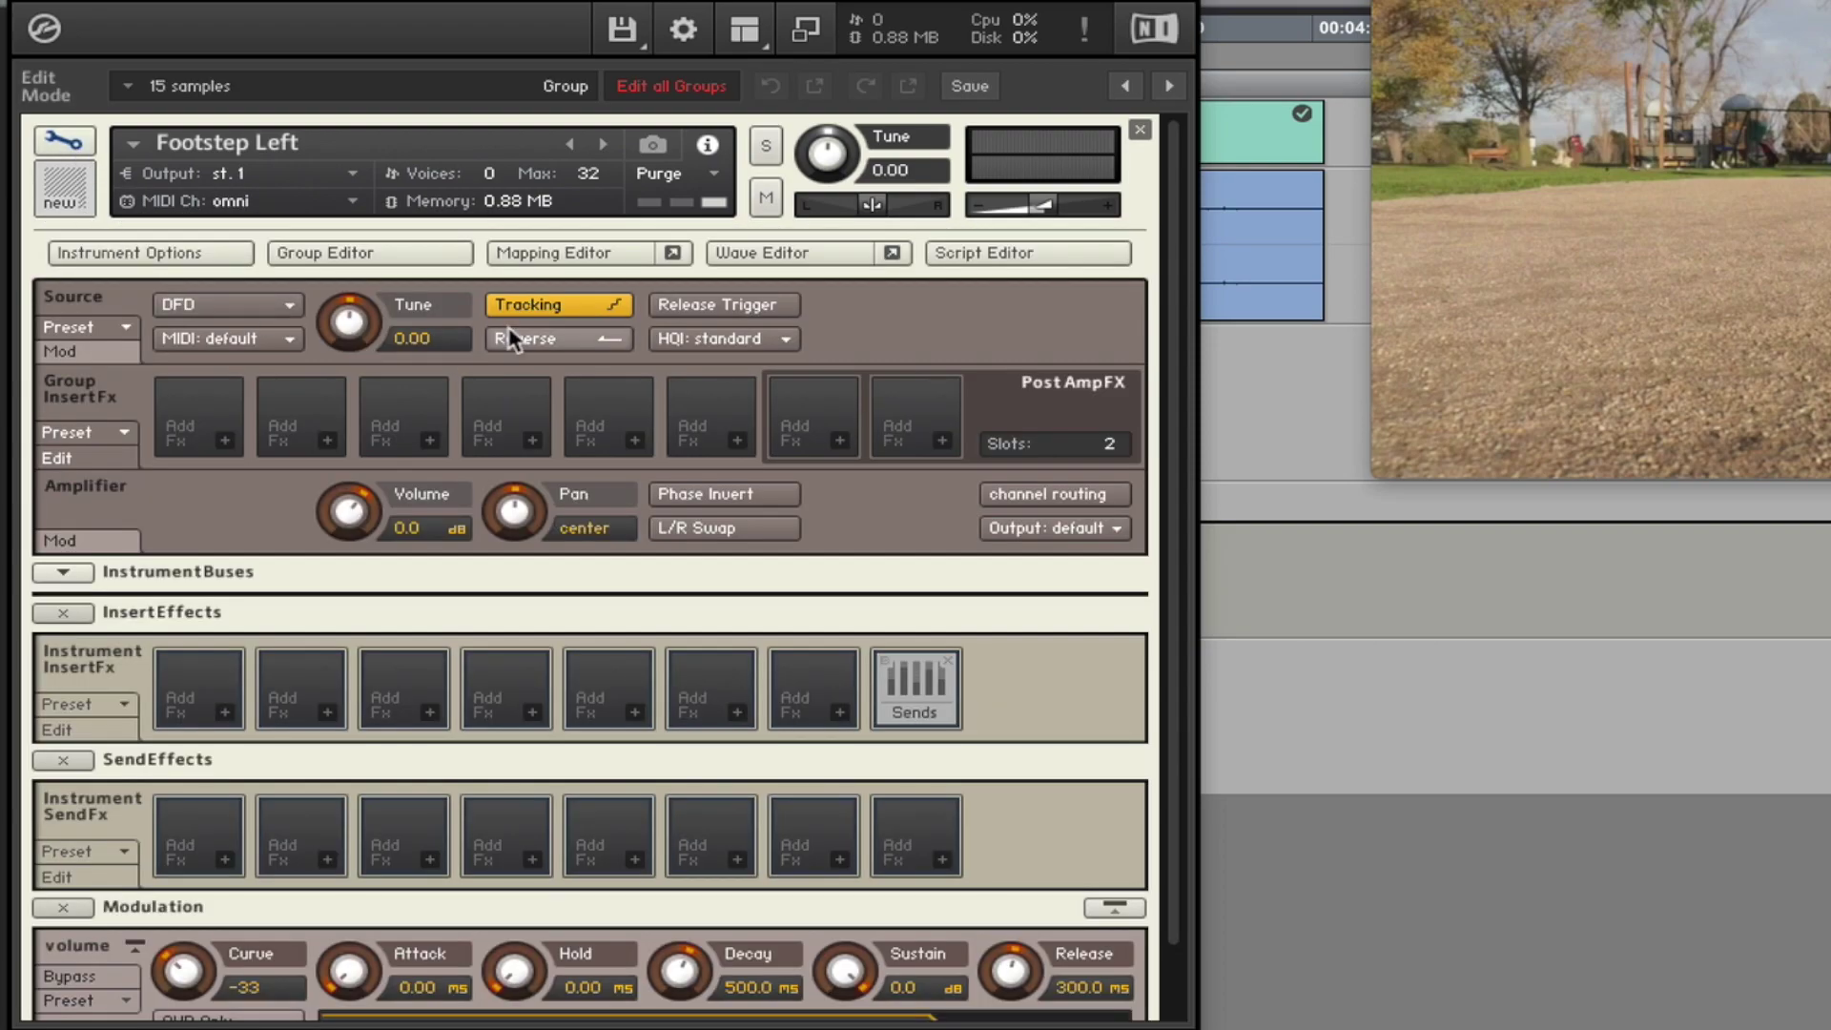
pyautogui.click(530, 256)
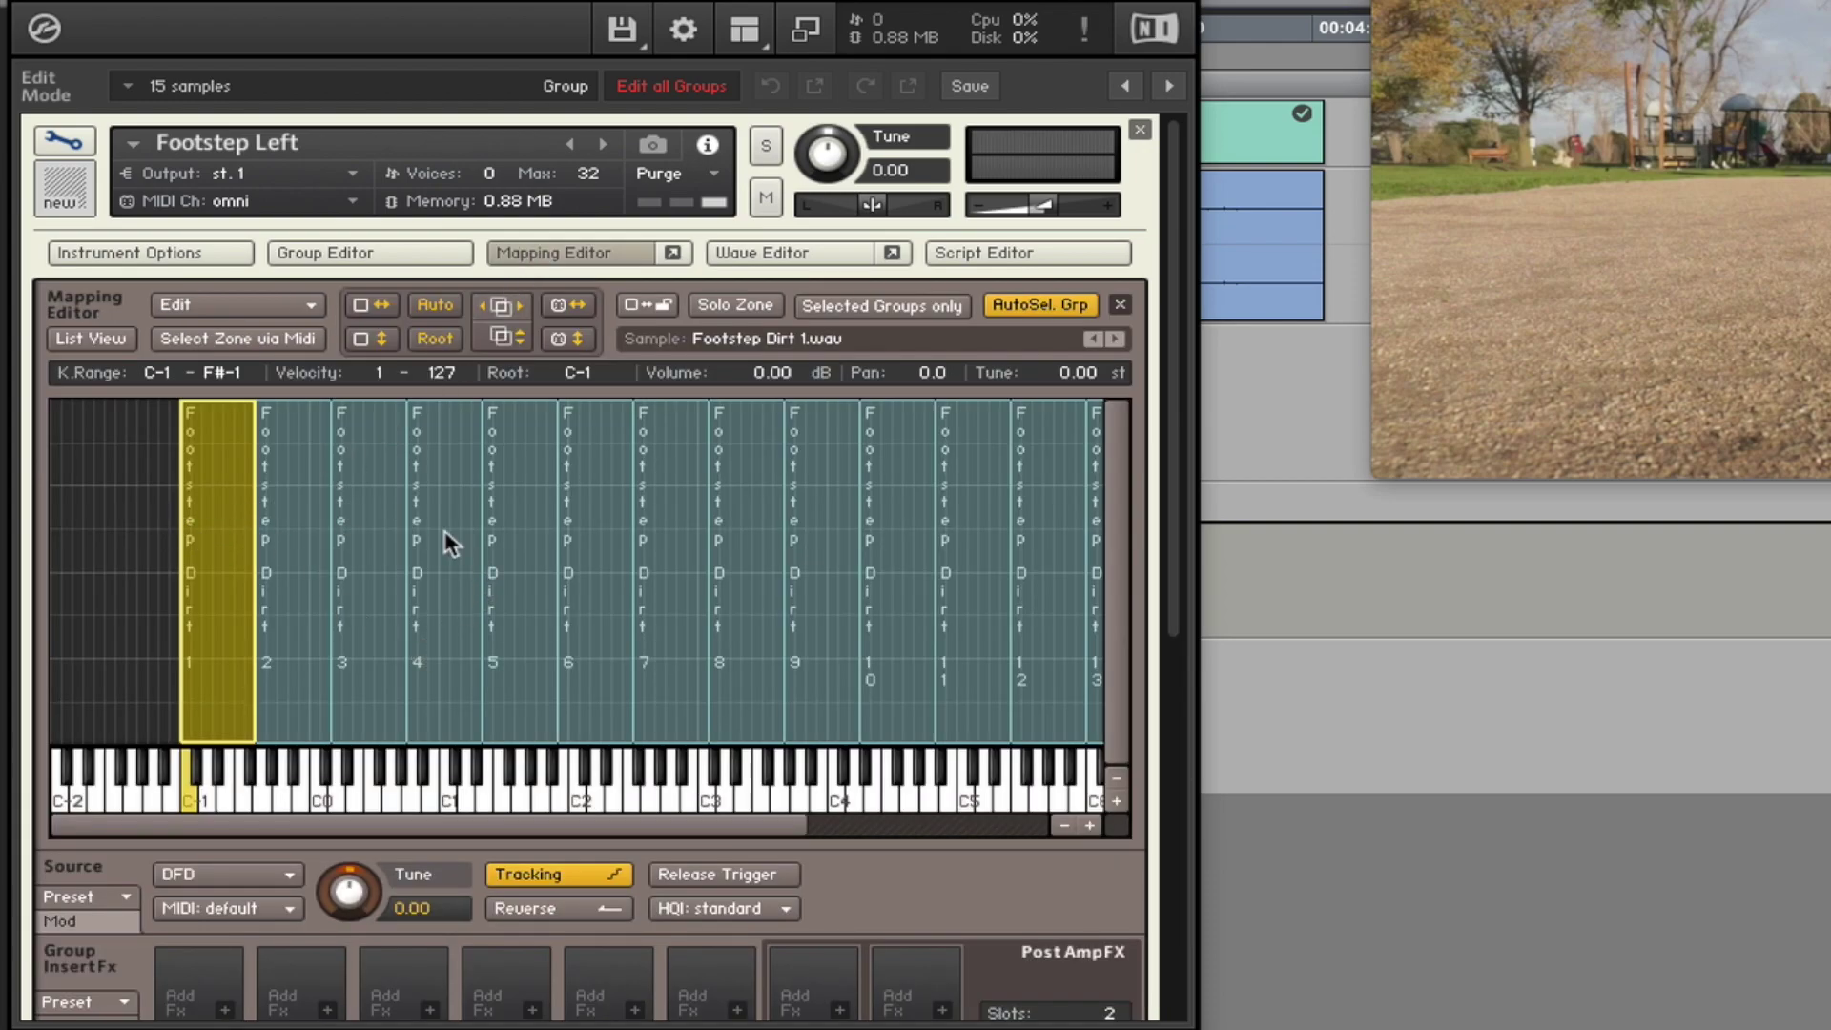
pyautogui.moveTo(141, 493); pyautogui.dragTo(1188, 494)
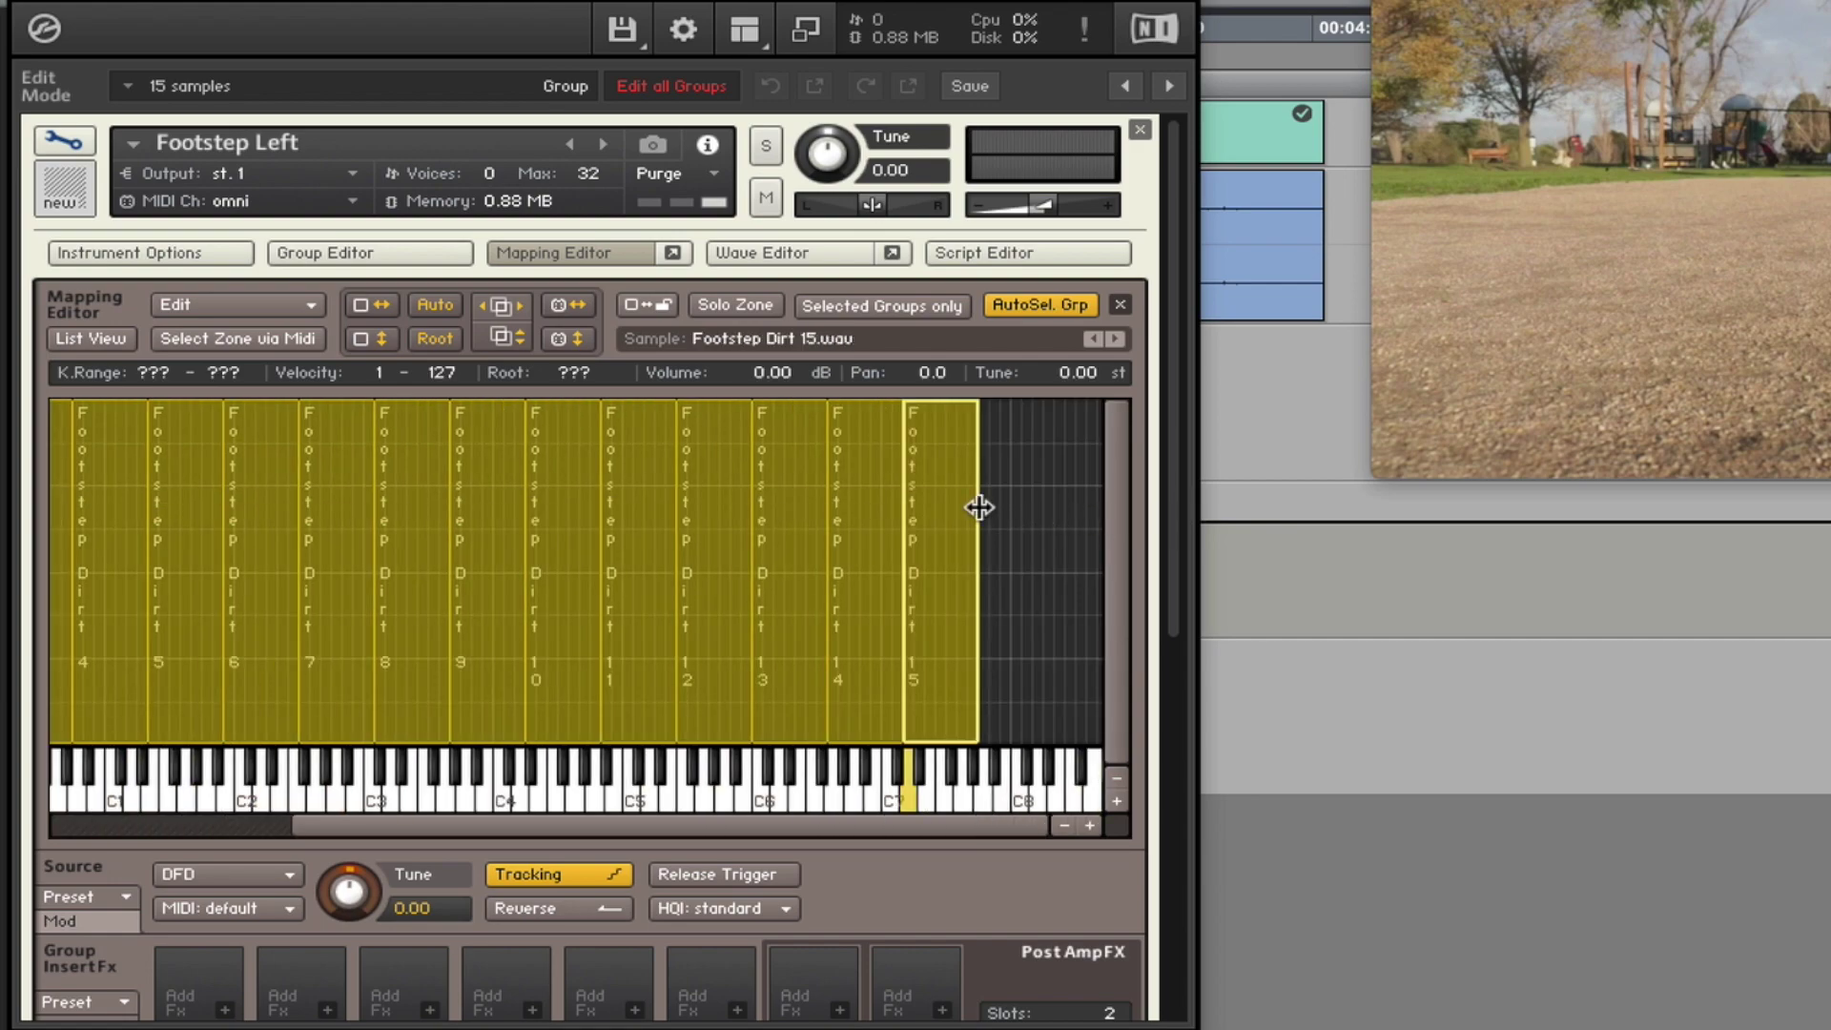
pyautogui.moveTo(980, 507); pyautogui.dragTo(886, 516)
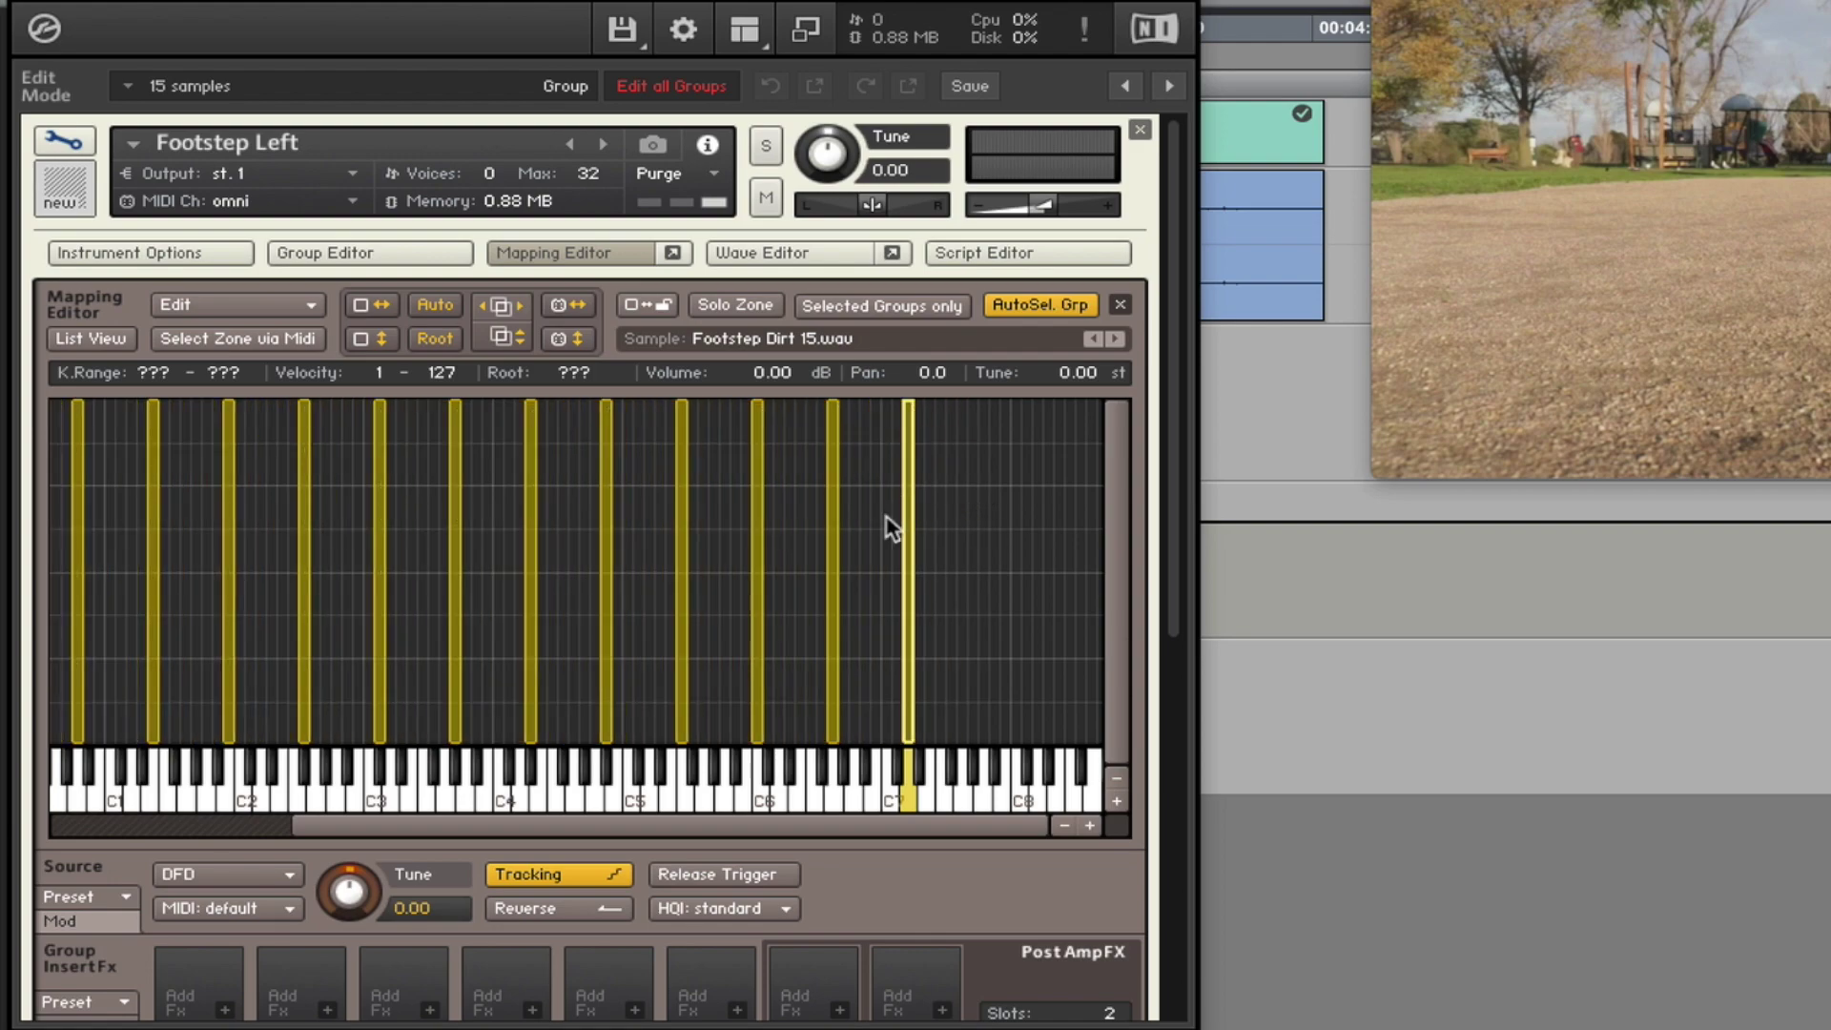
pyautogui.hscroll(-4, 889, 527)
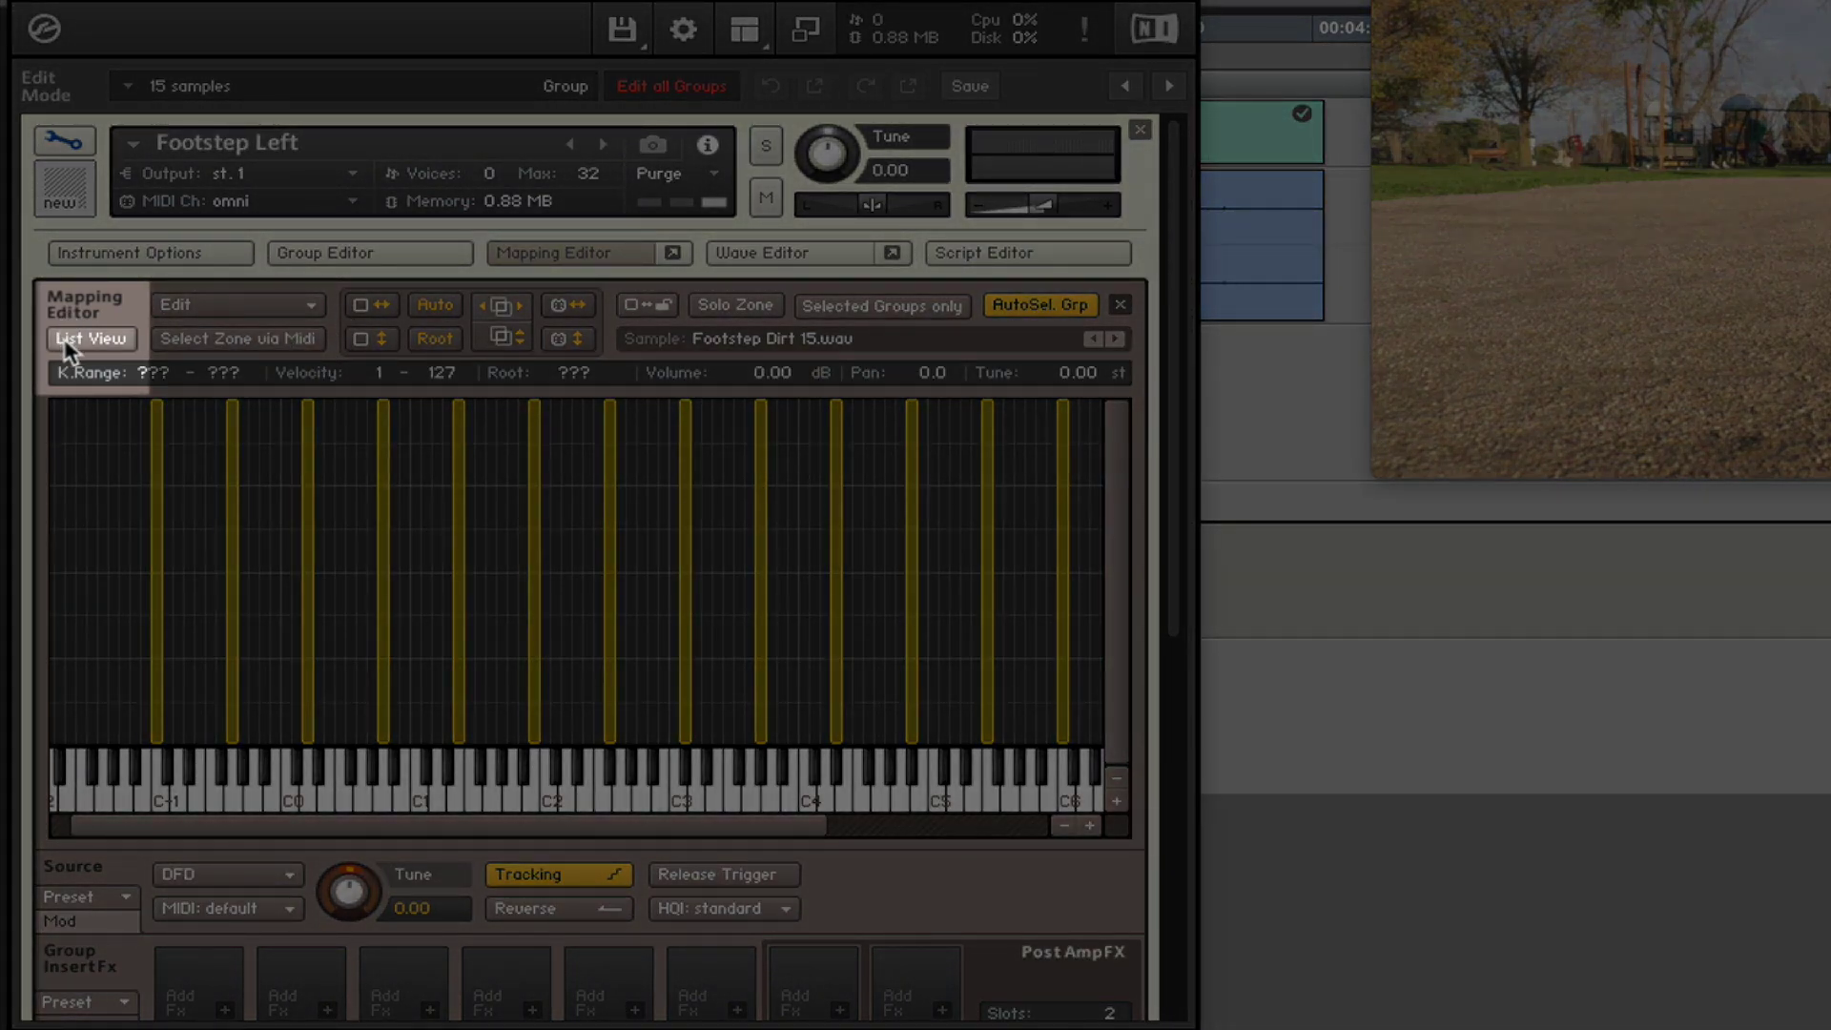
pyautogui.click(67, 341)
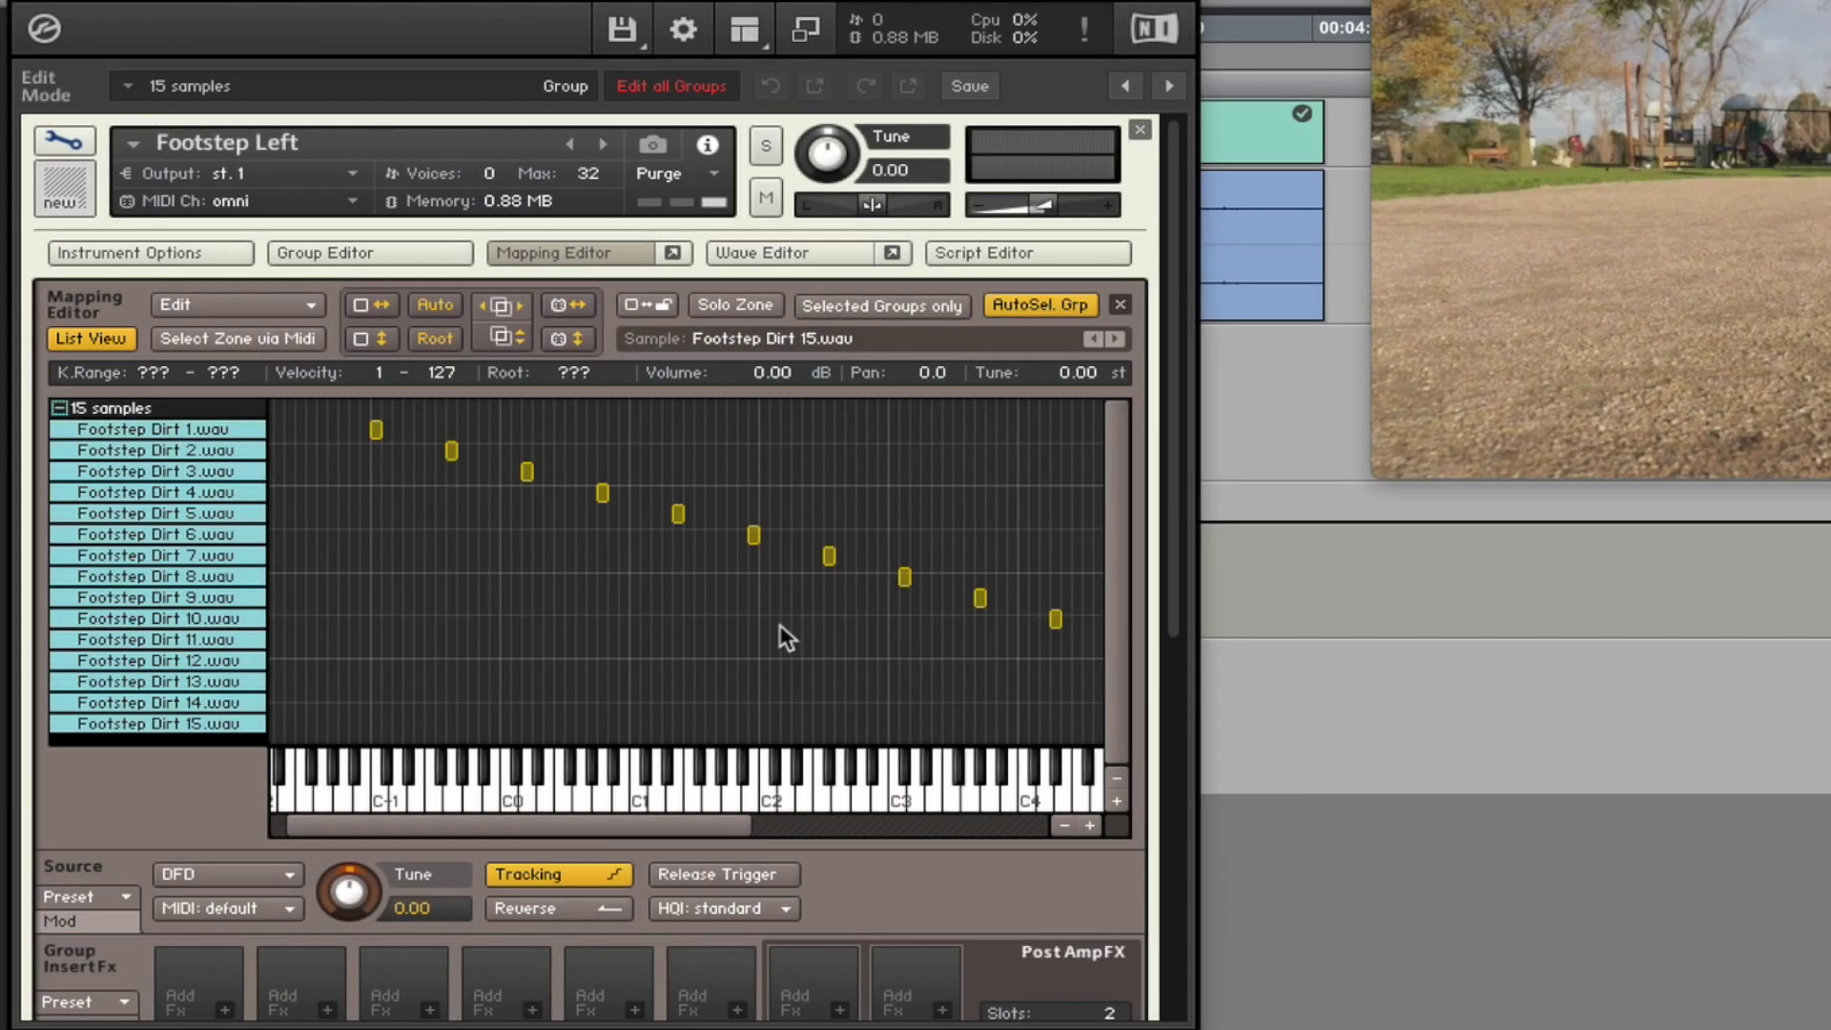
# Stack the Footstep Dirt zones on key C0, audition them, and select all 15 samples.
pyautogui.click(530, 685)
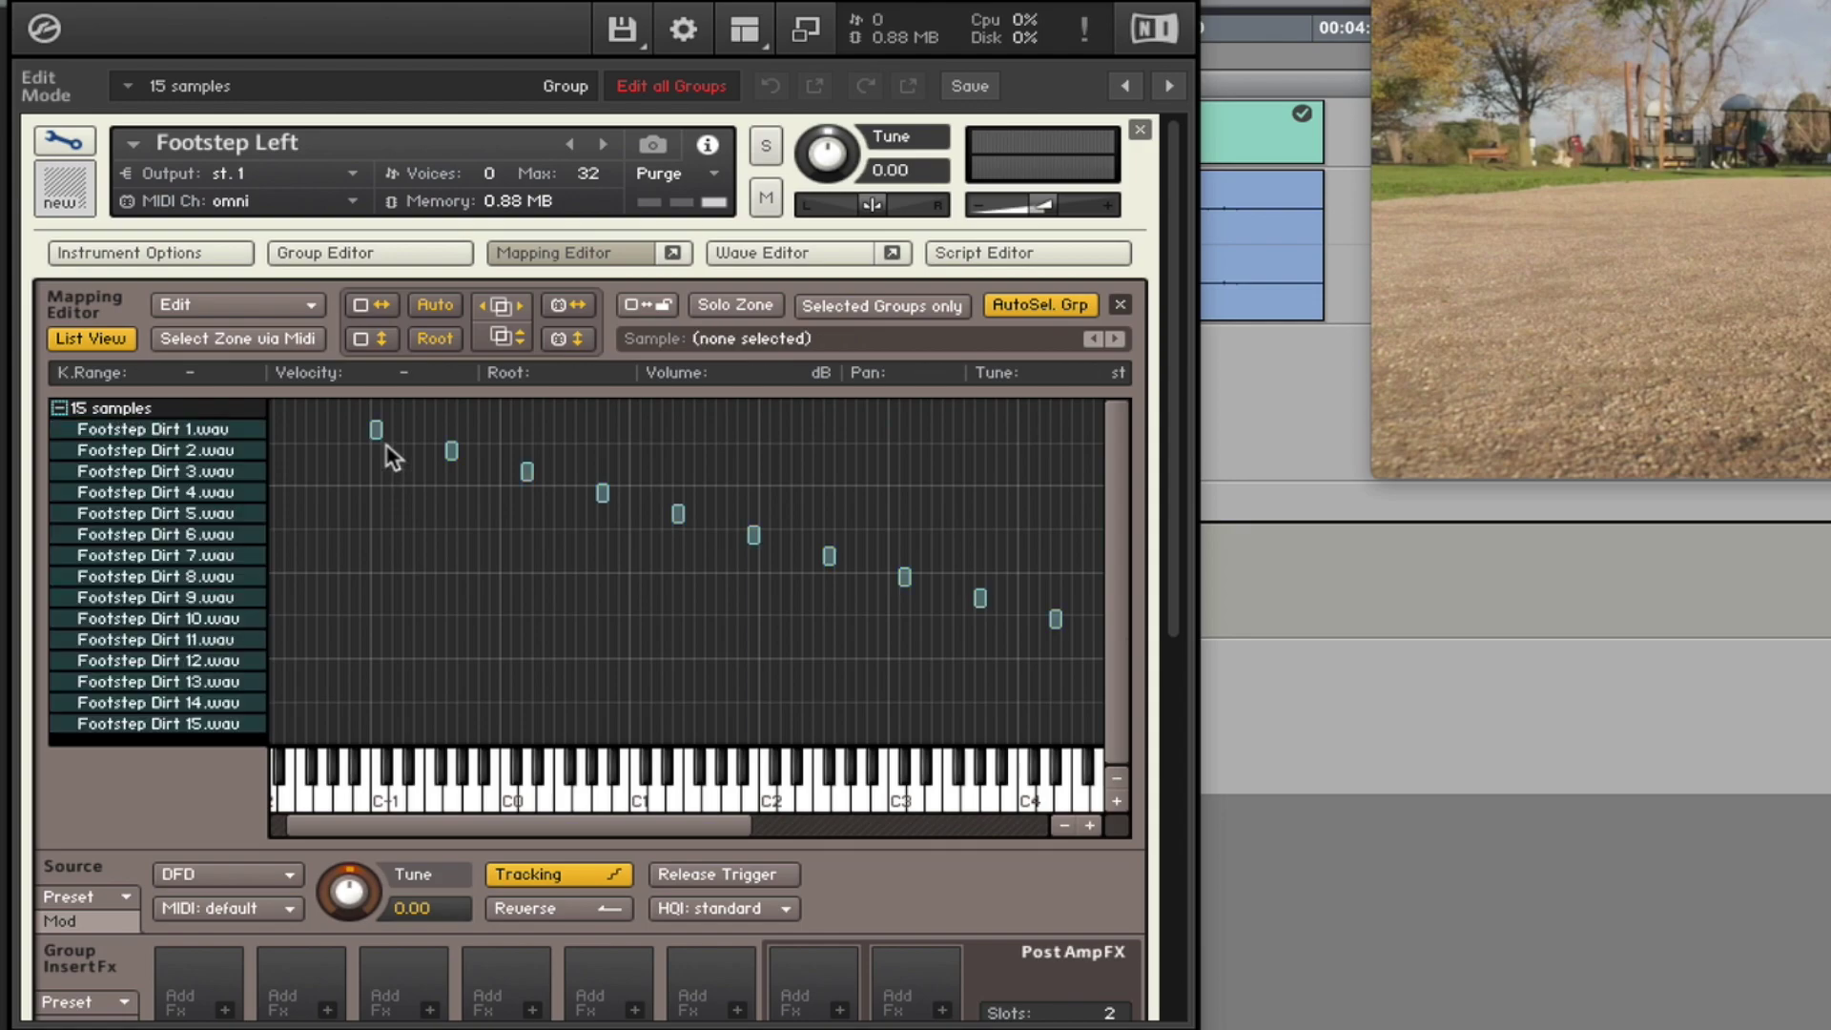
pyautogui.click(377, 428)
pyautogui.moveTo(377, 428); pyautogui.dragTo(506, 429)
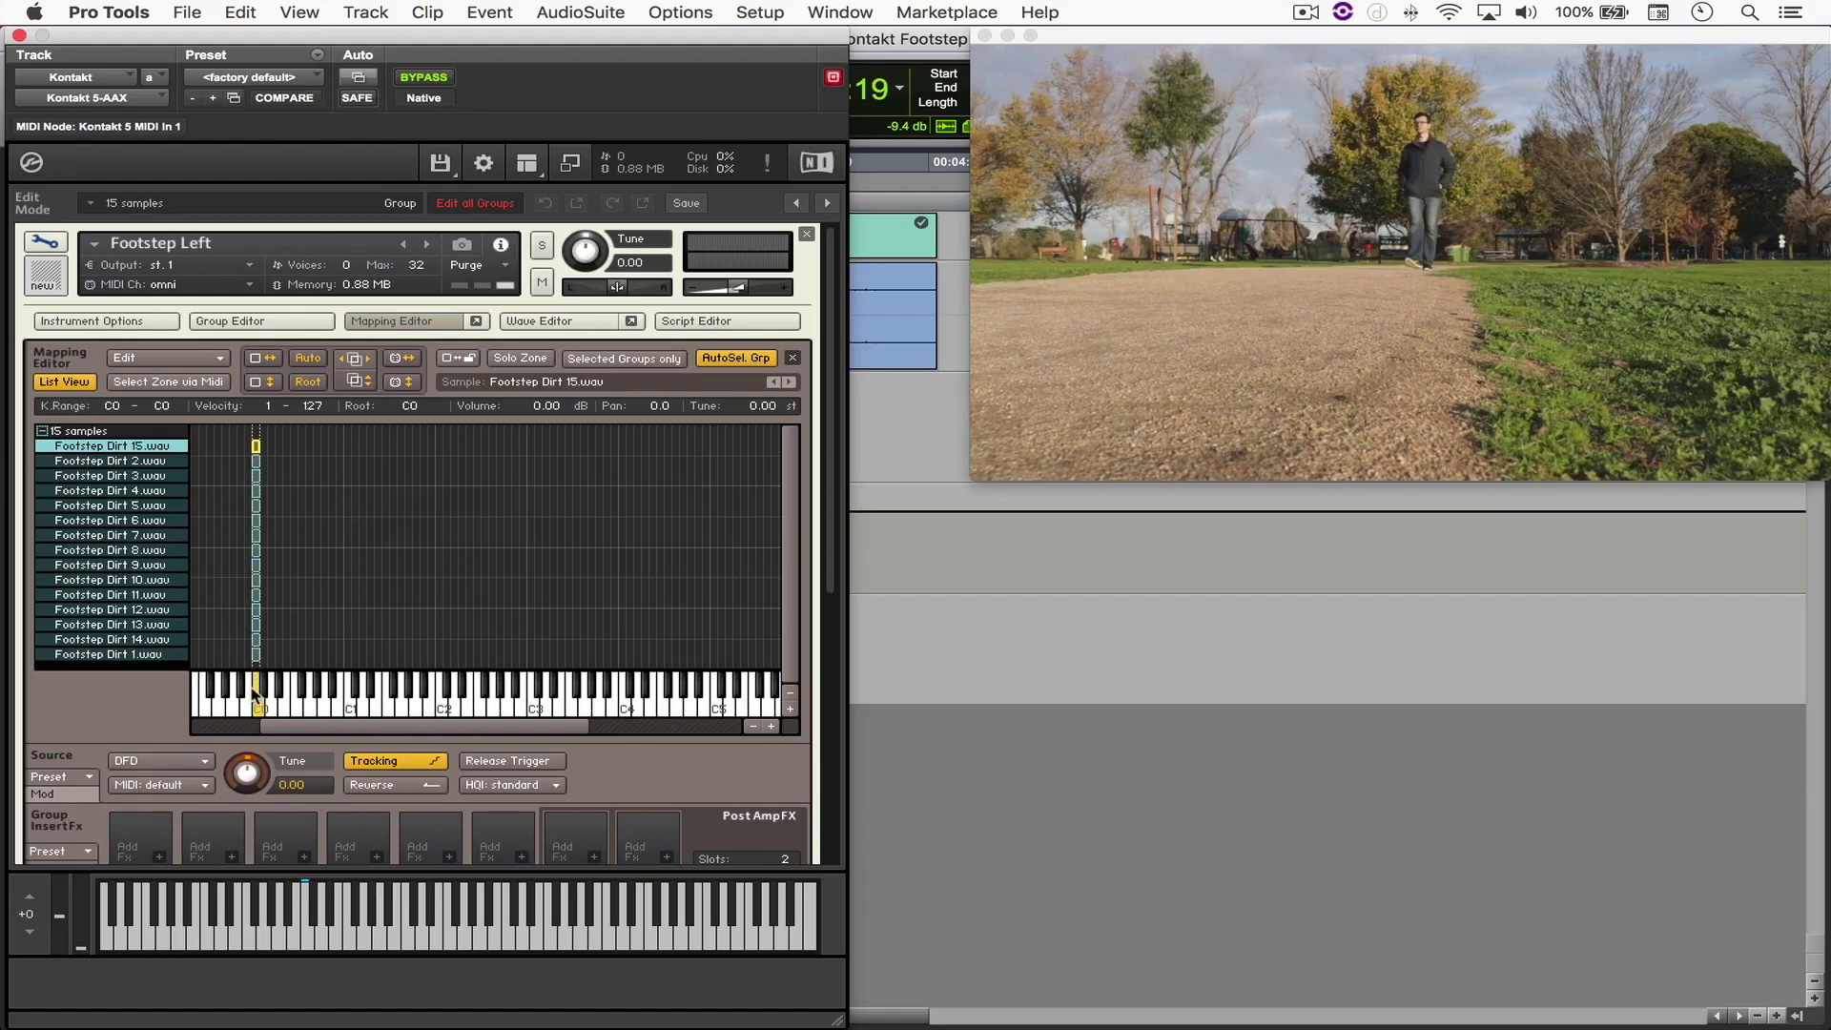
pyautogui.click(256, 694)
pyautogui.keyDown('shift'); pyautogui.click(149, 655); pyautogui.keyUp('shift')
# Move each selected zone into its own empty group and view them in the Group Editor.
pyautogui.rightClick(131, 551)
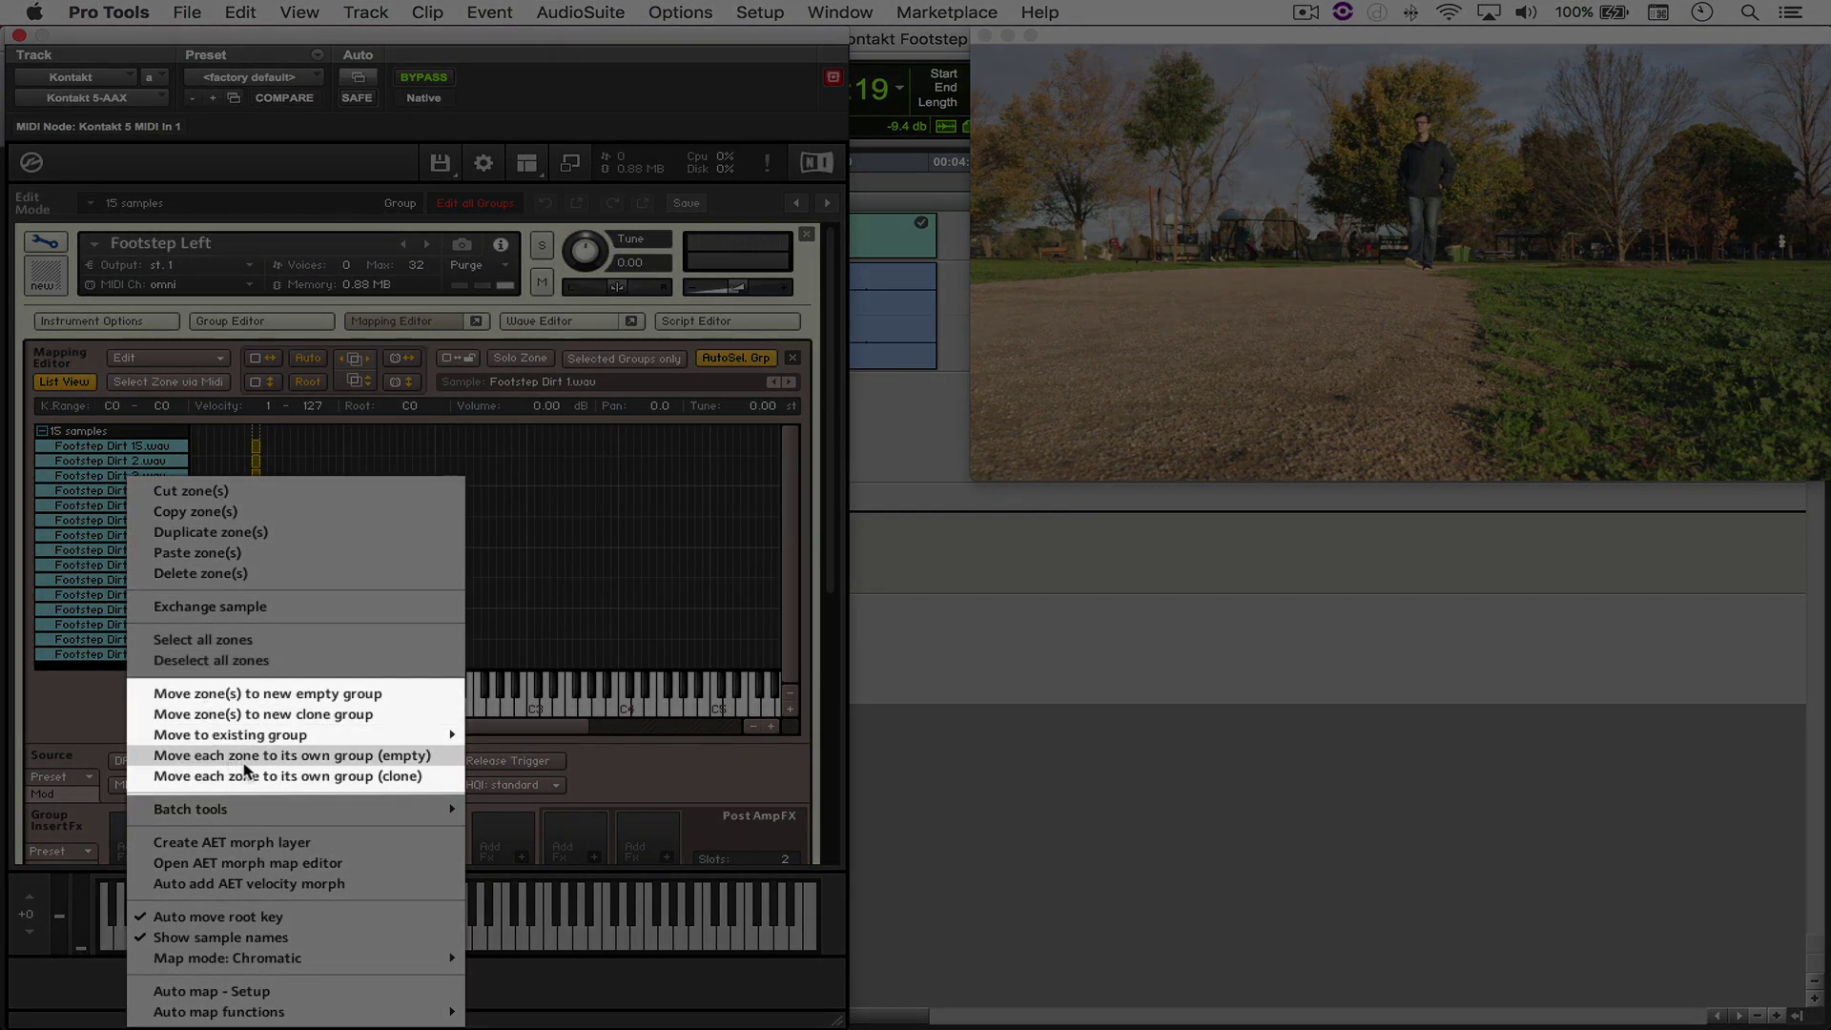
pyautogui.click(318, 760)
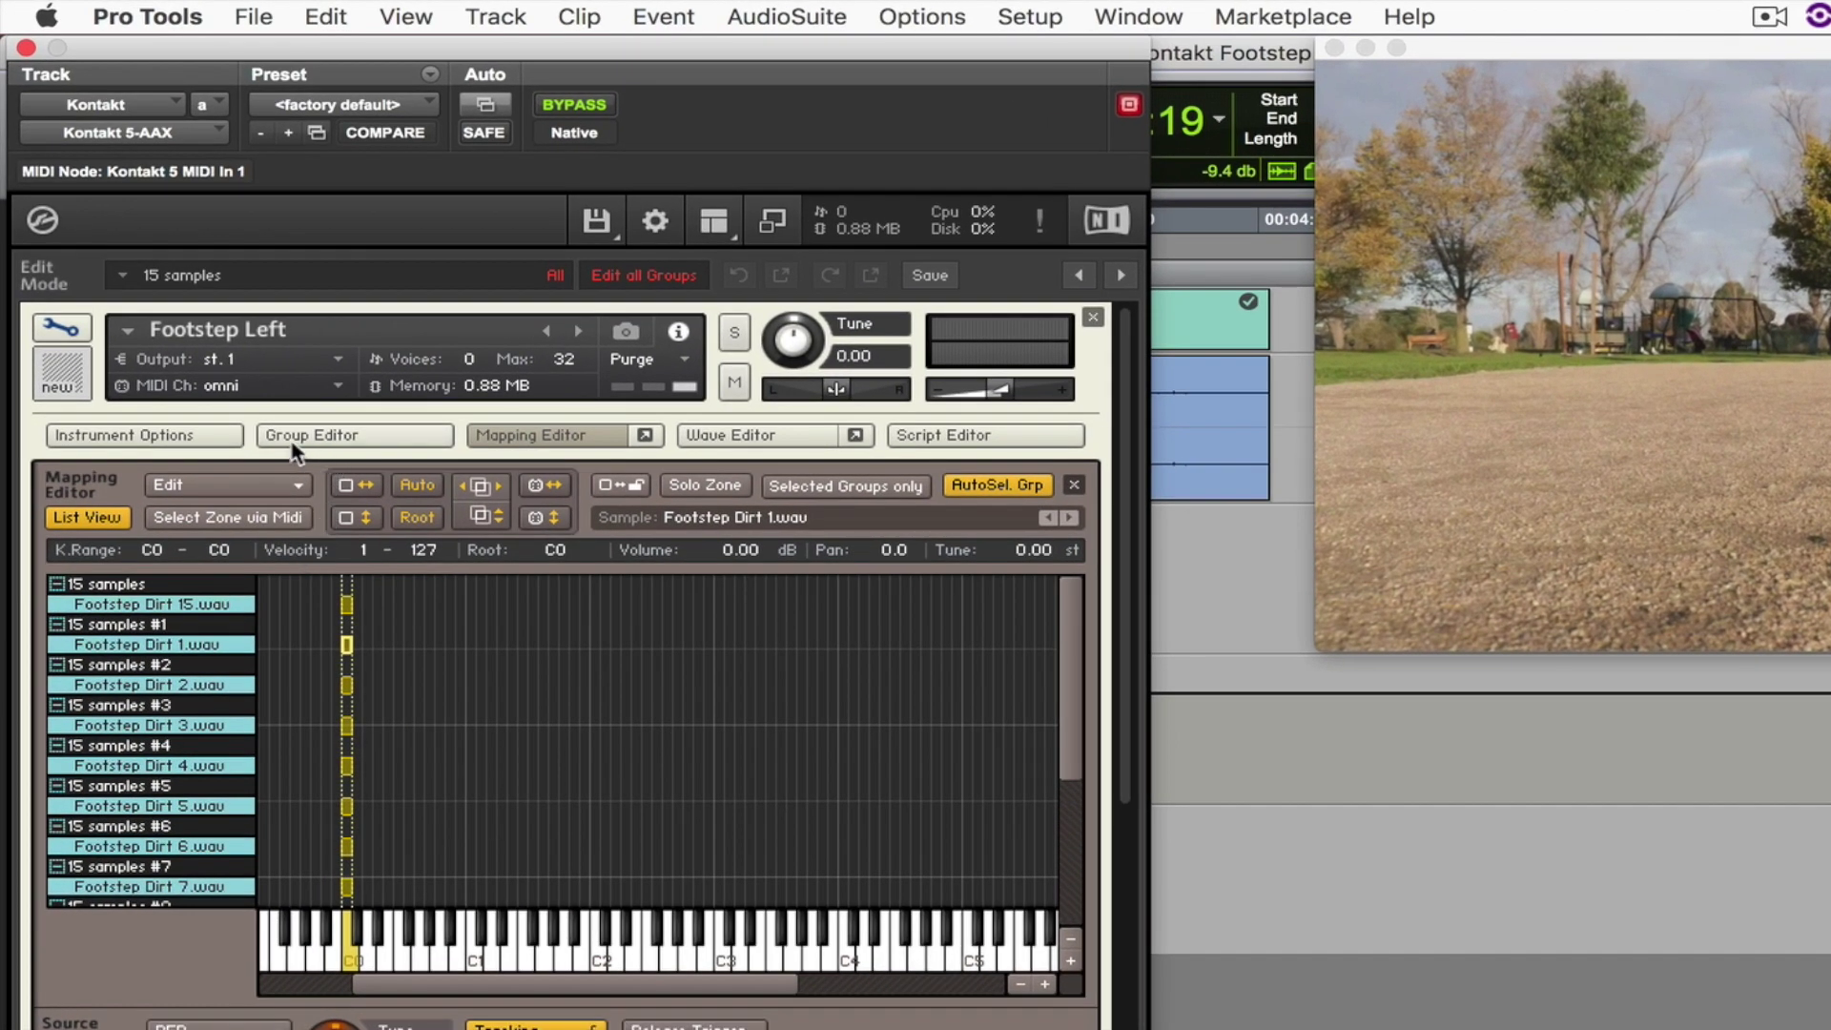
pyautogui.click(218, 324)
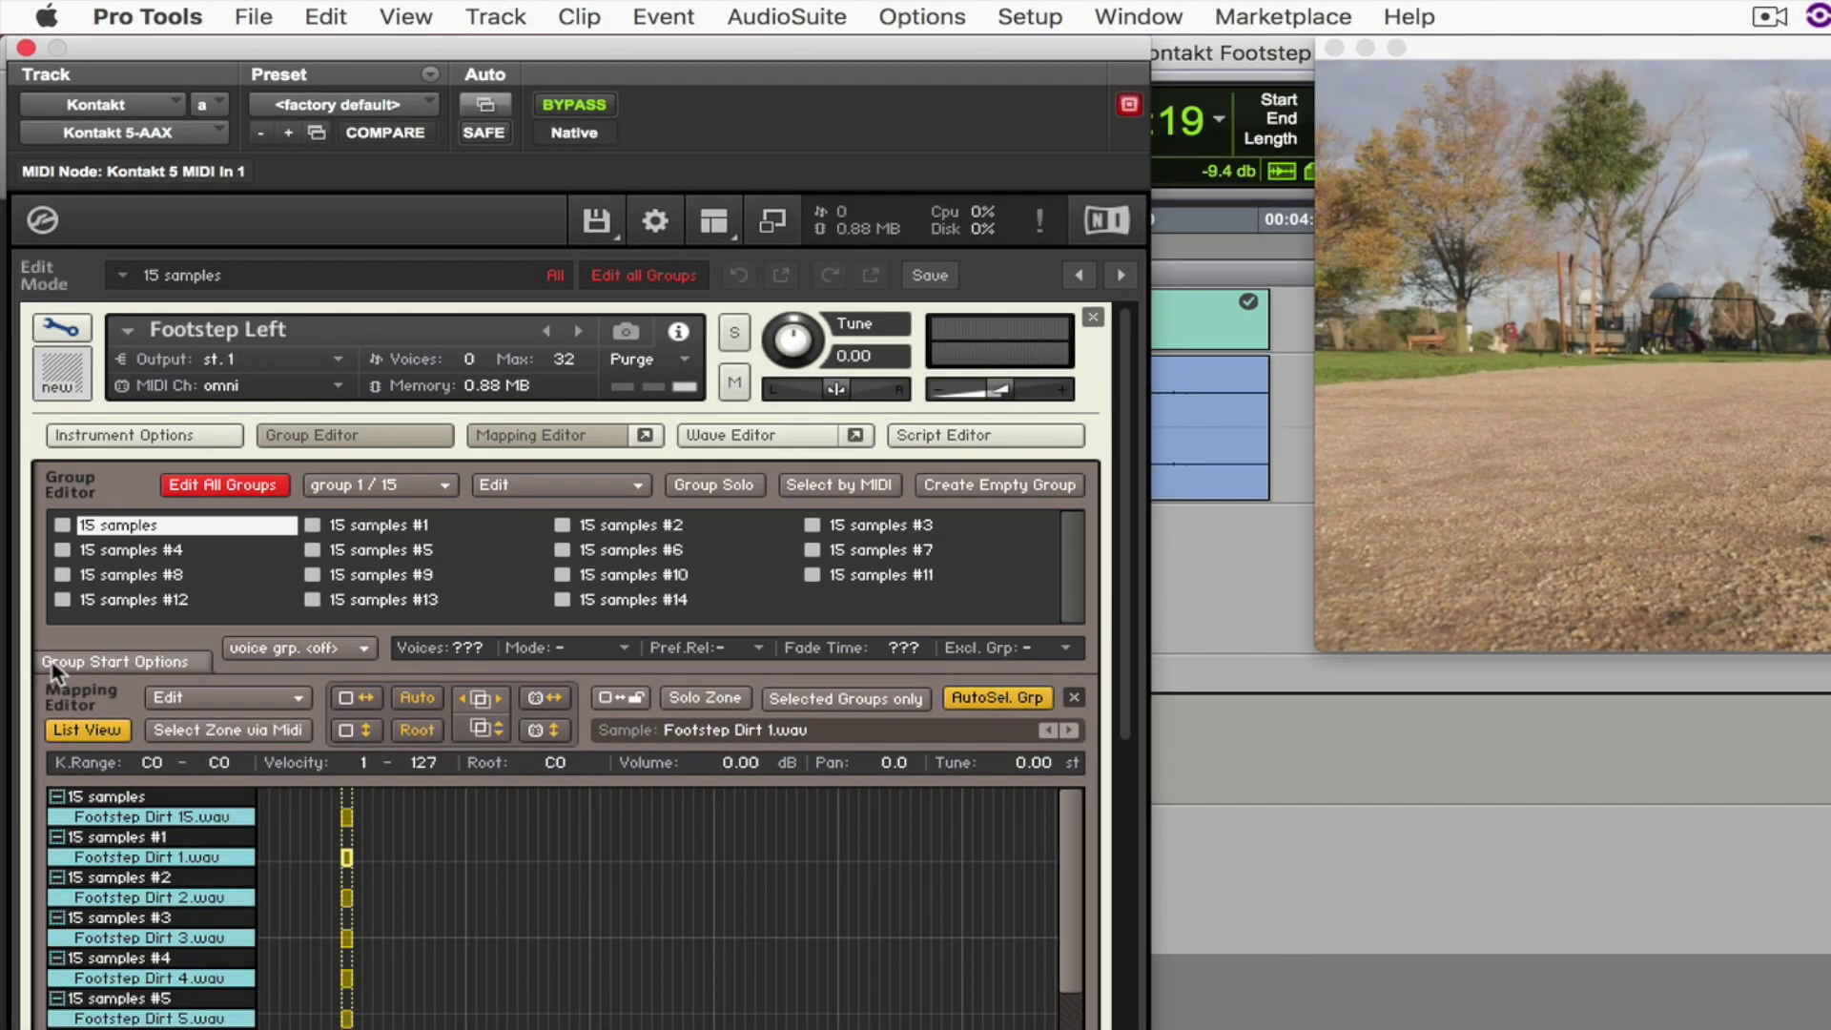
# Set Footstep Left's group starts to cycle random, exit edit mode, and return to Bounced Files.
pyautogui.click(59, 662)
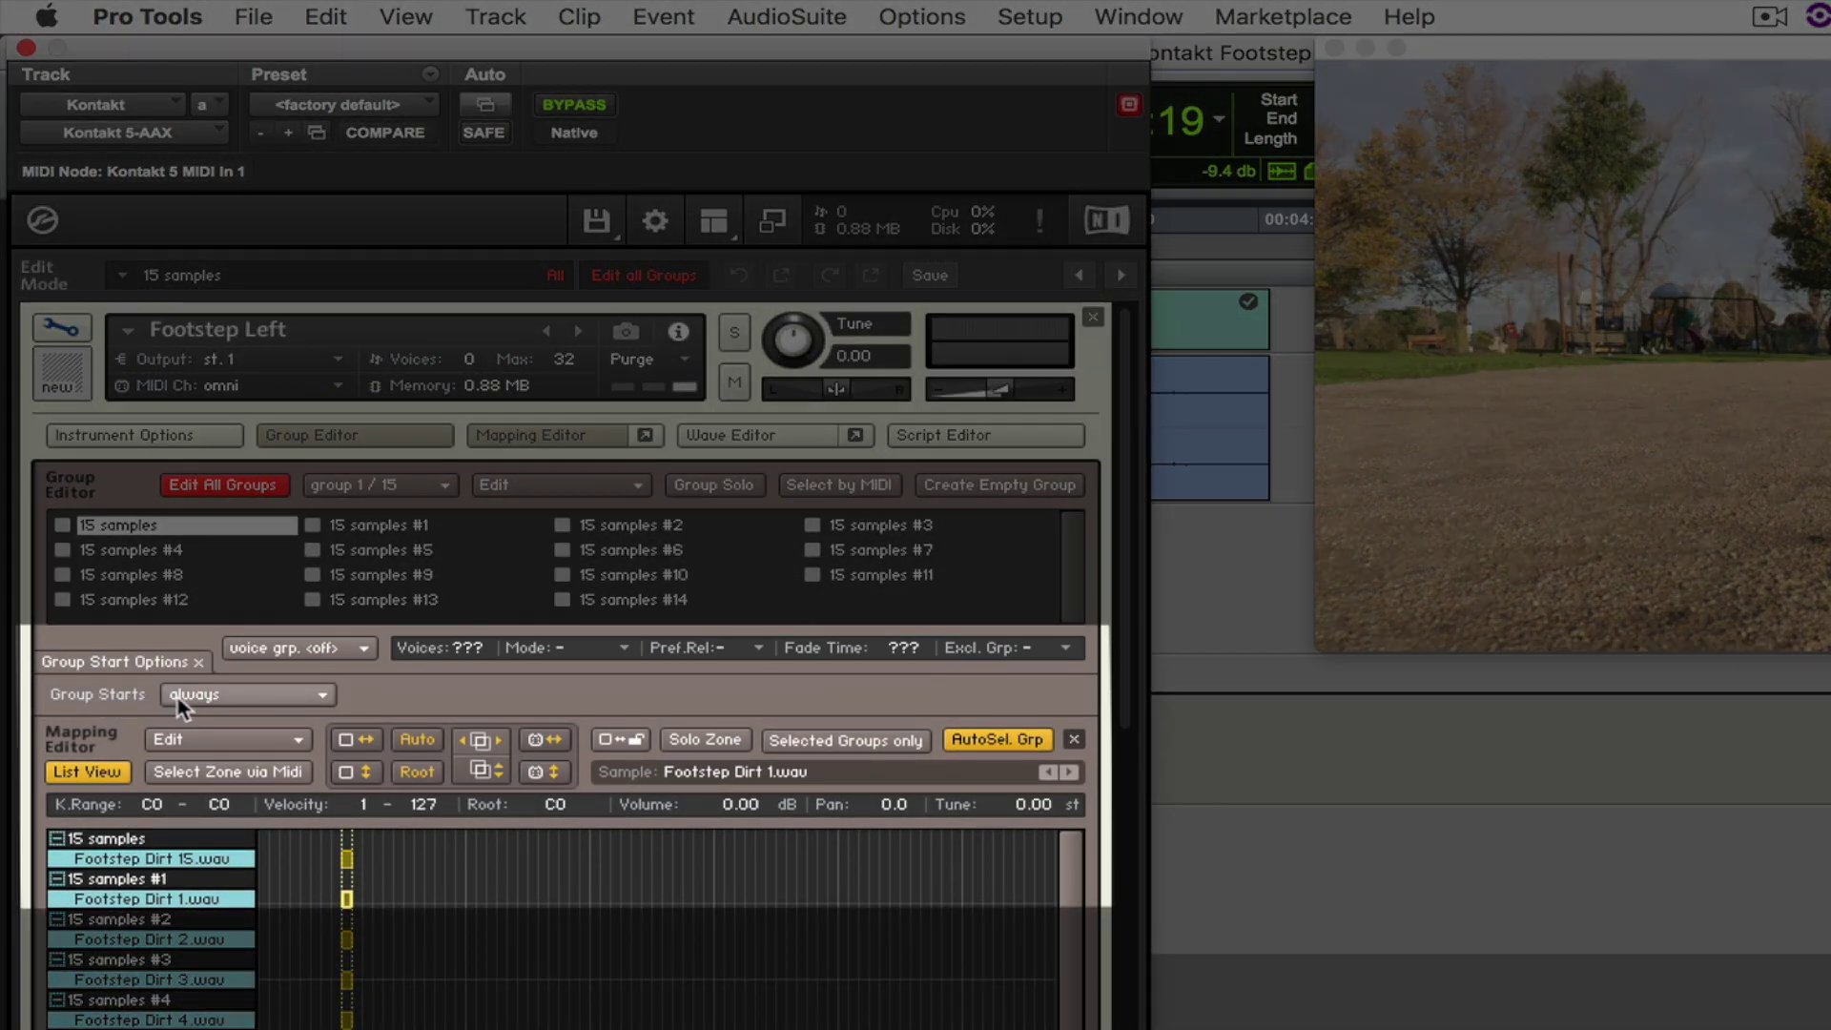
pyautogui.click(180, 697)
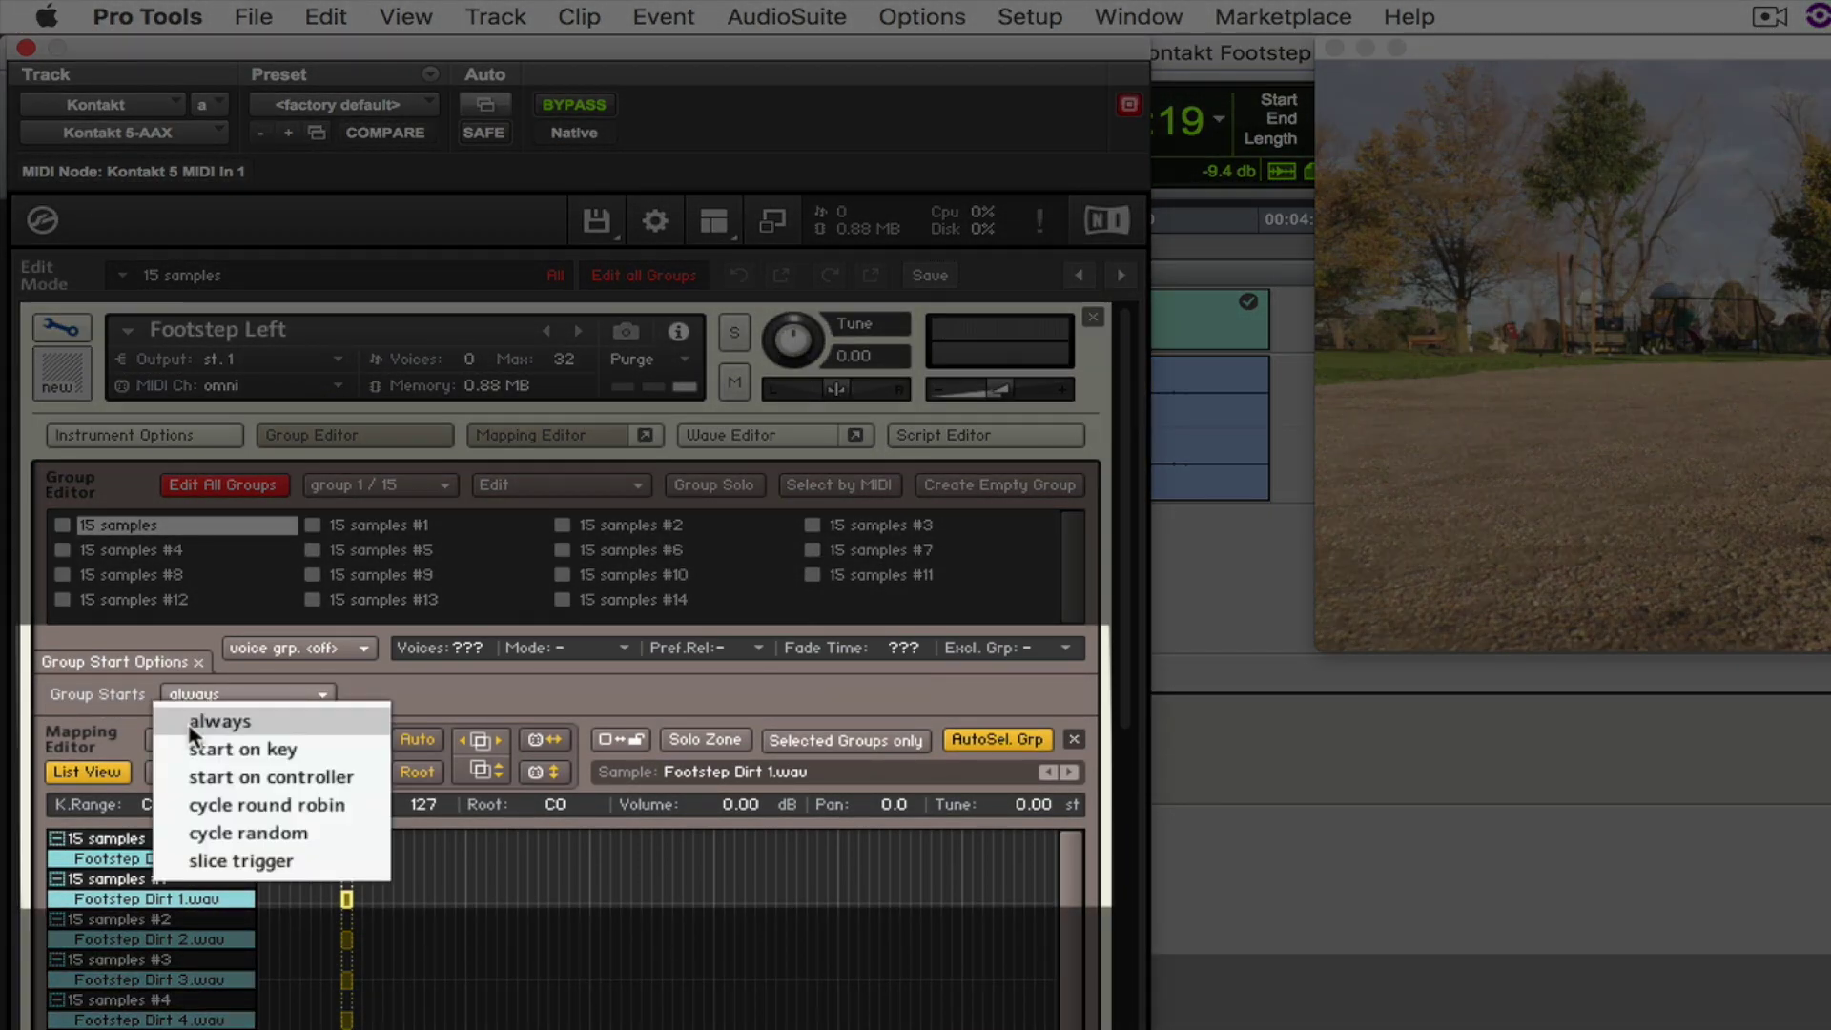
pyautogui.click(211, 835)
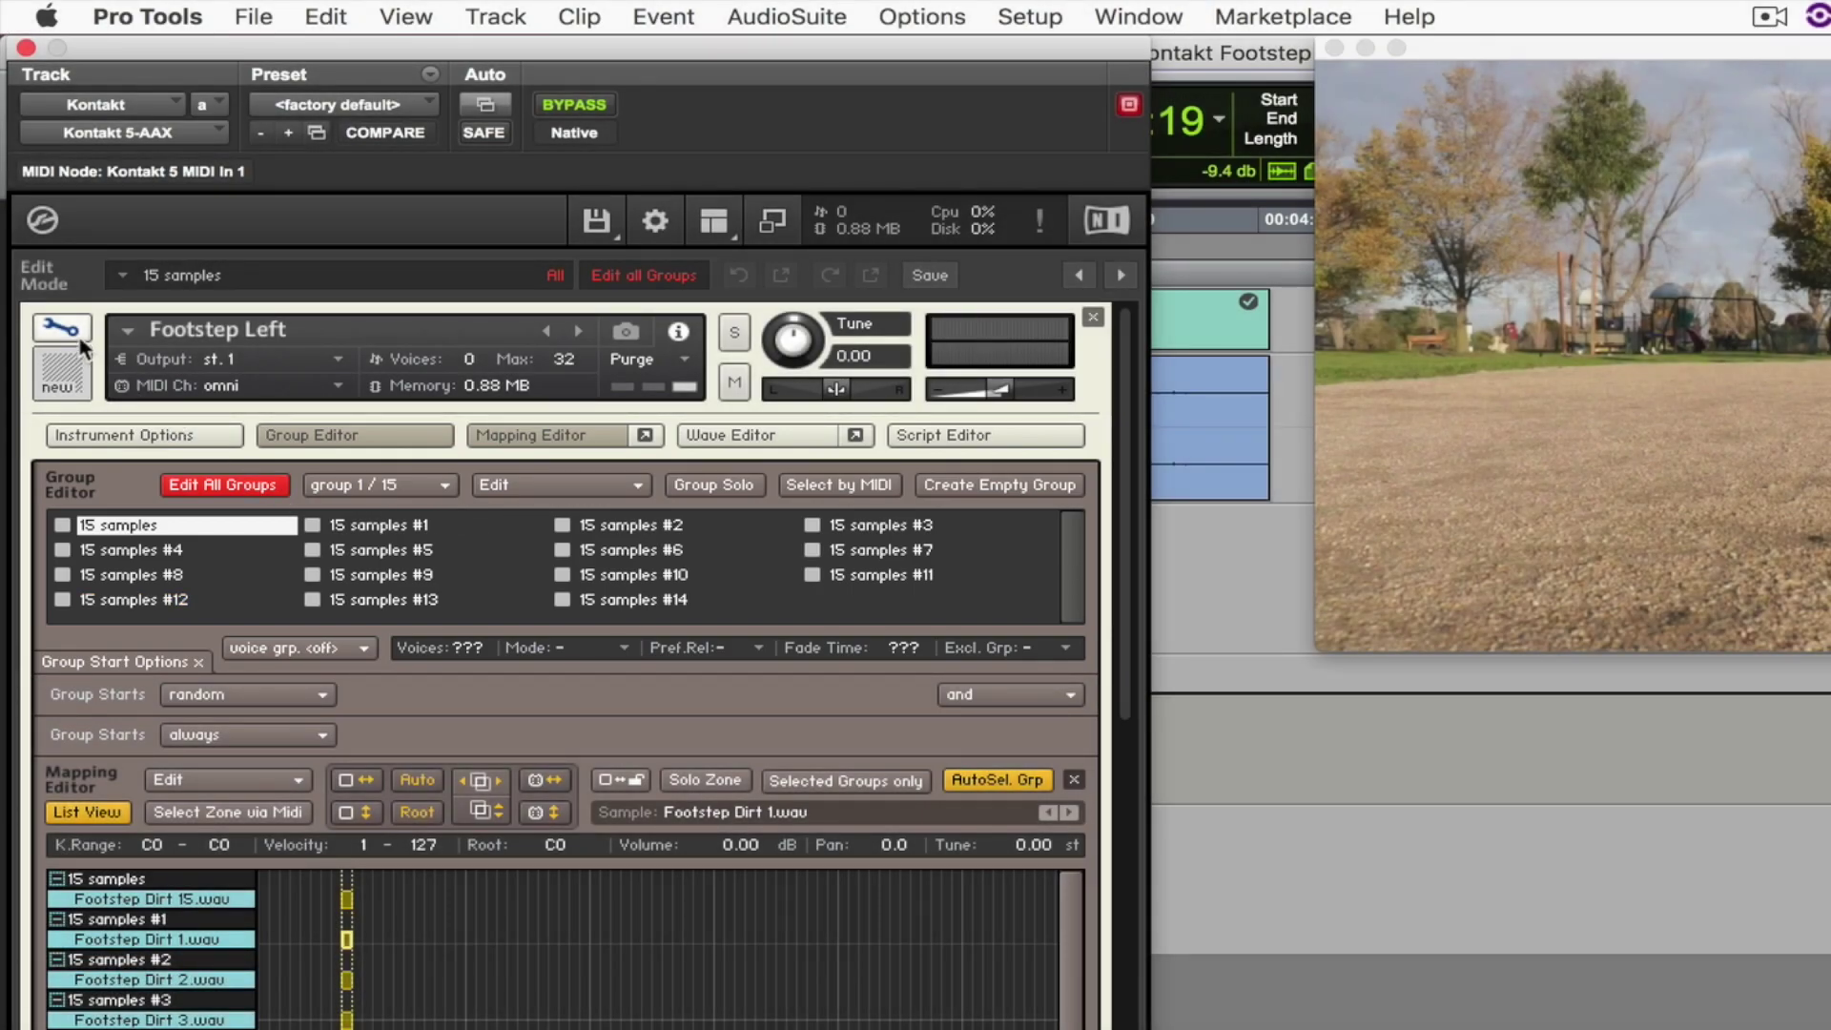
pyautogui.click(80, 338)
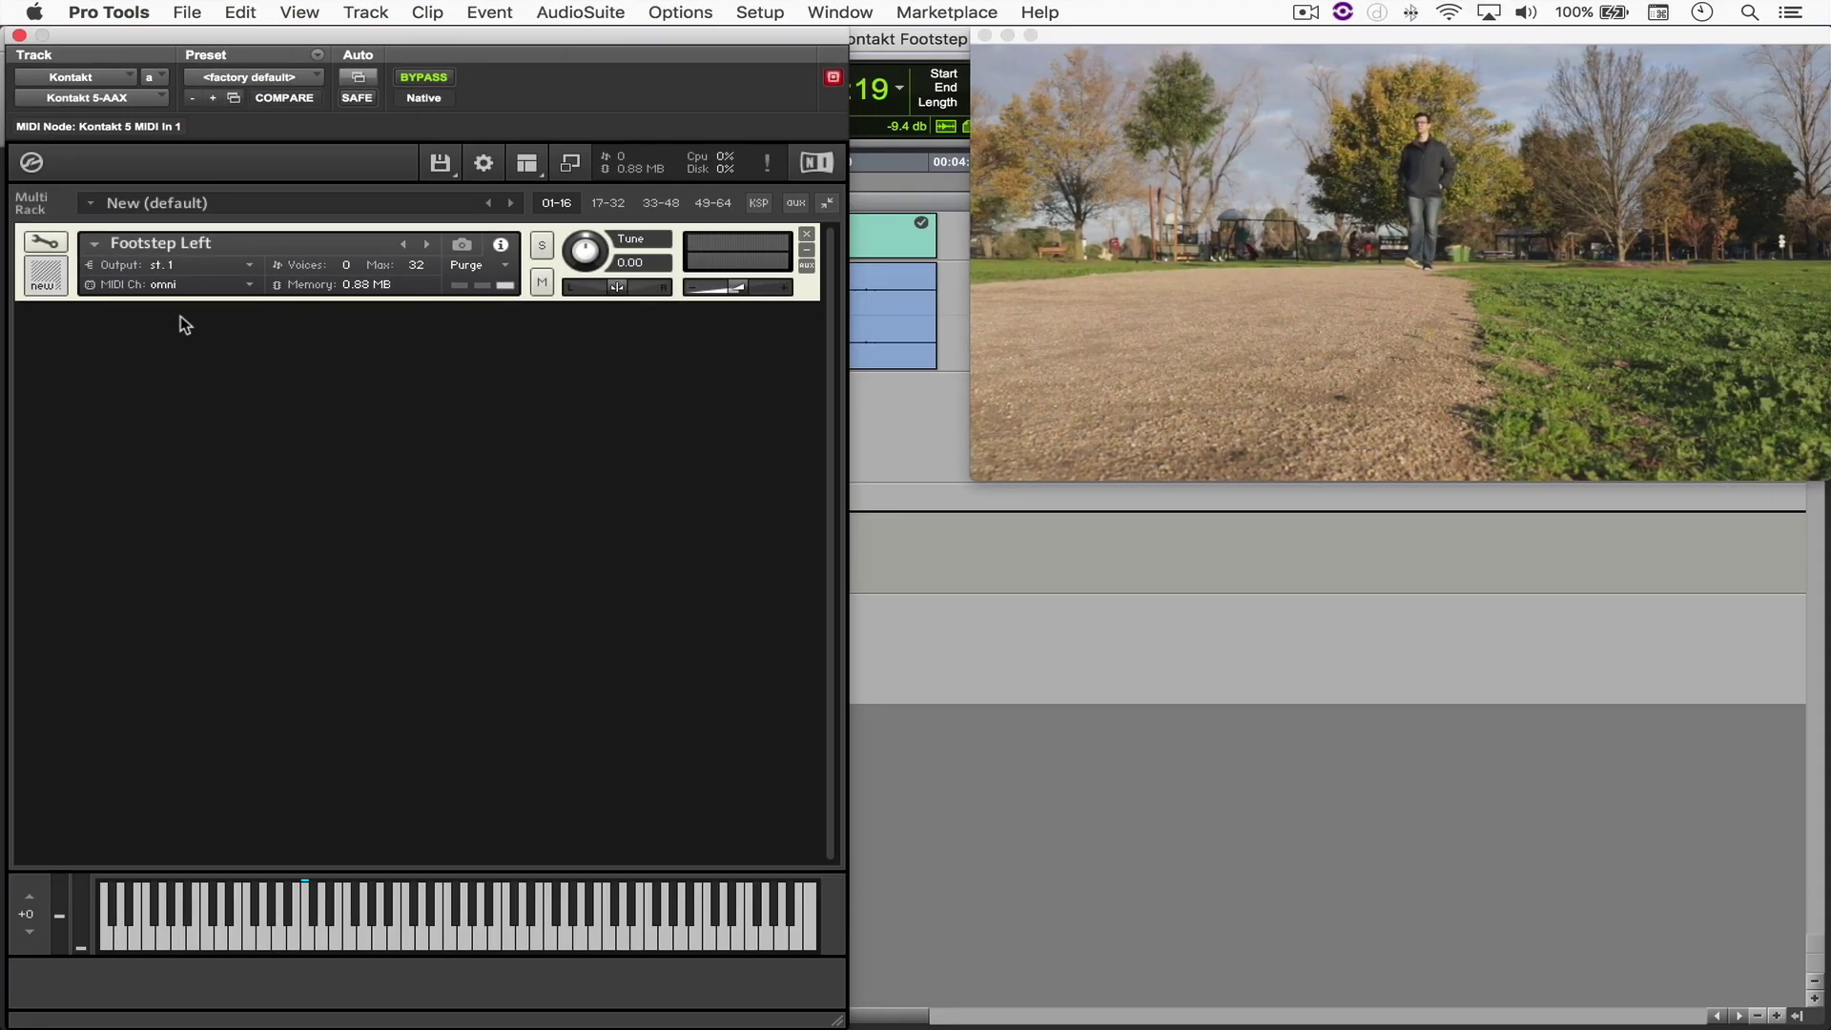
pyautogui.press('super+Tab')
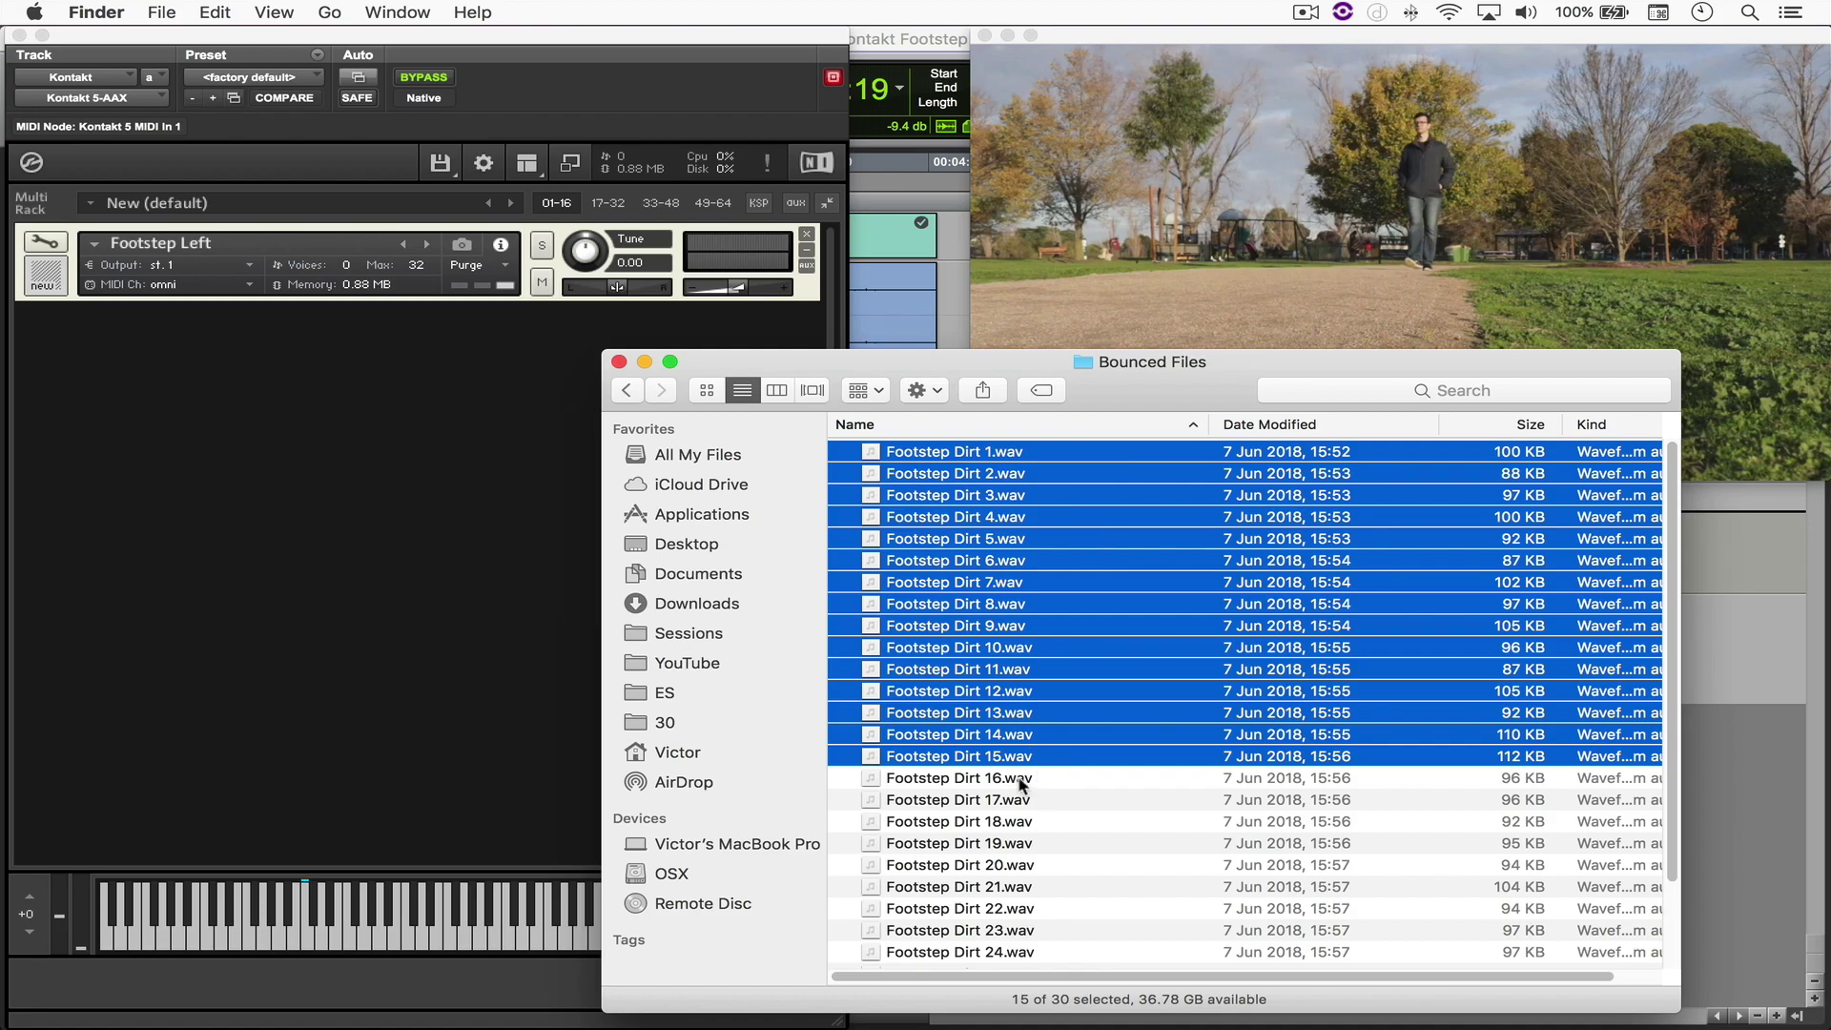
# Load Footstep Dirt 16–30.wav into Kontakt as a second instrument.
pyautogui.click(1021, 784)
pyautogui.scroll(-3, 1020, 784)
pyautogui.keyDown('shift'); pyautogui.click(970, 955); pyautogui.keyUp('shift')
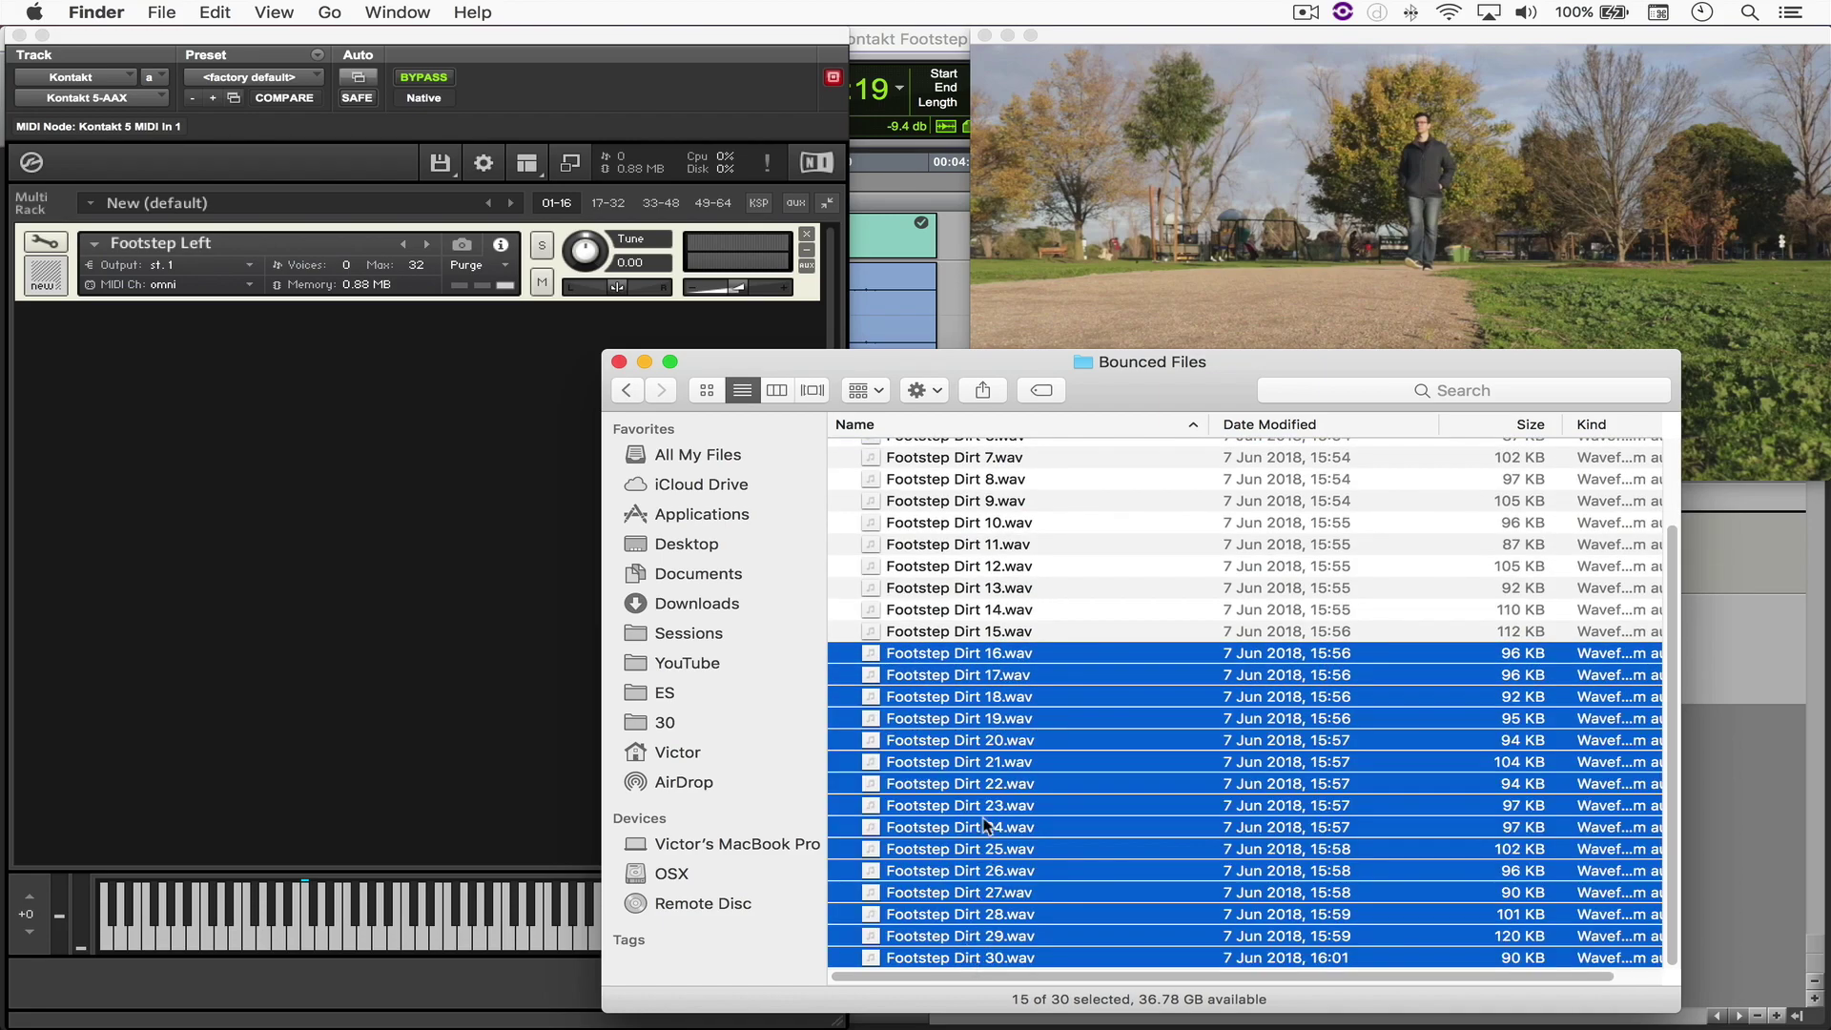
pyautogui.moveTo(973, 658); pyautogui.dragTo(403, 480)
# Rename the second instrument 'Footstep Right' and set its MIDI channel to omni.
pyautogui.doubleClick(326, 330)
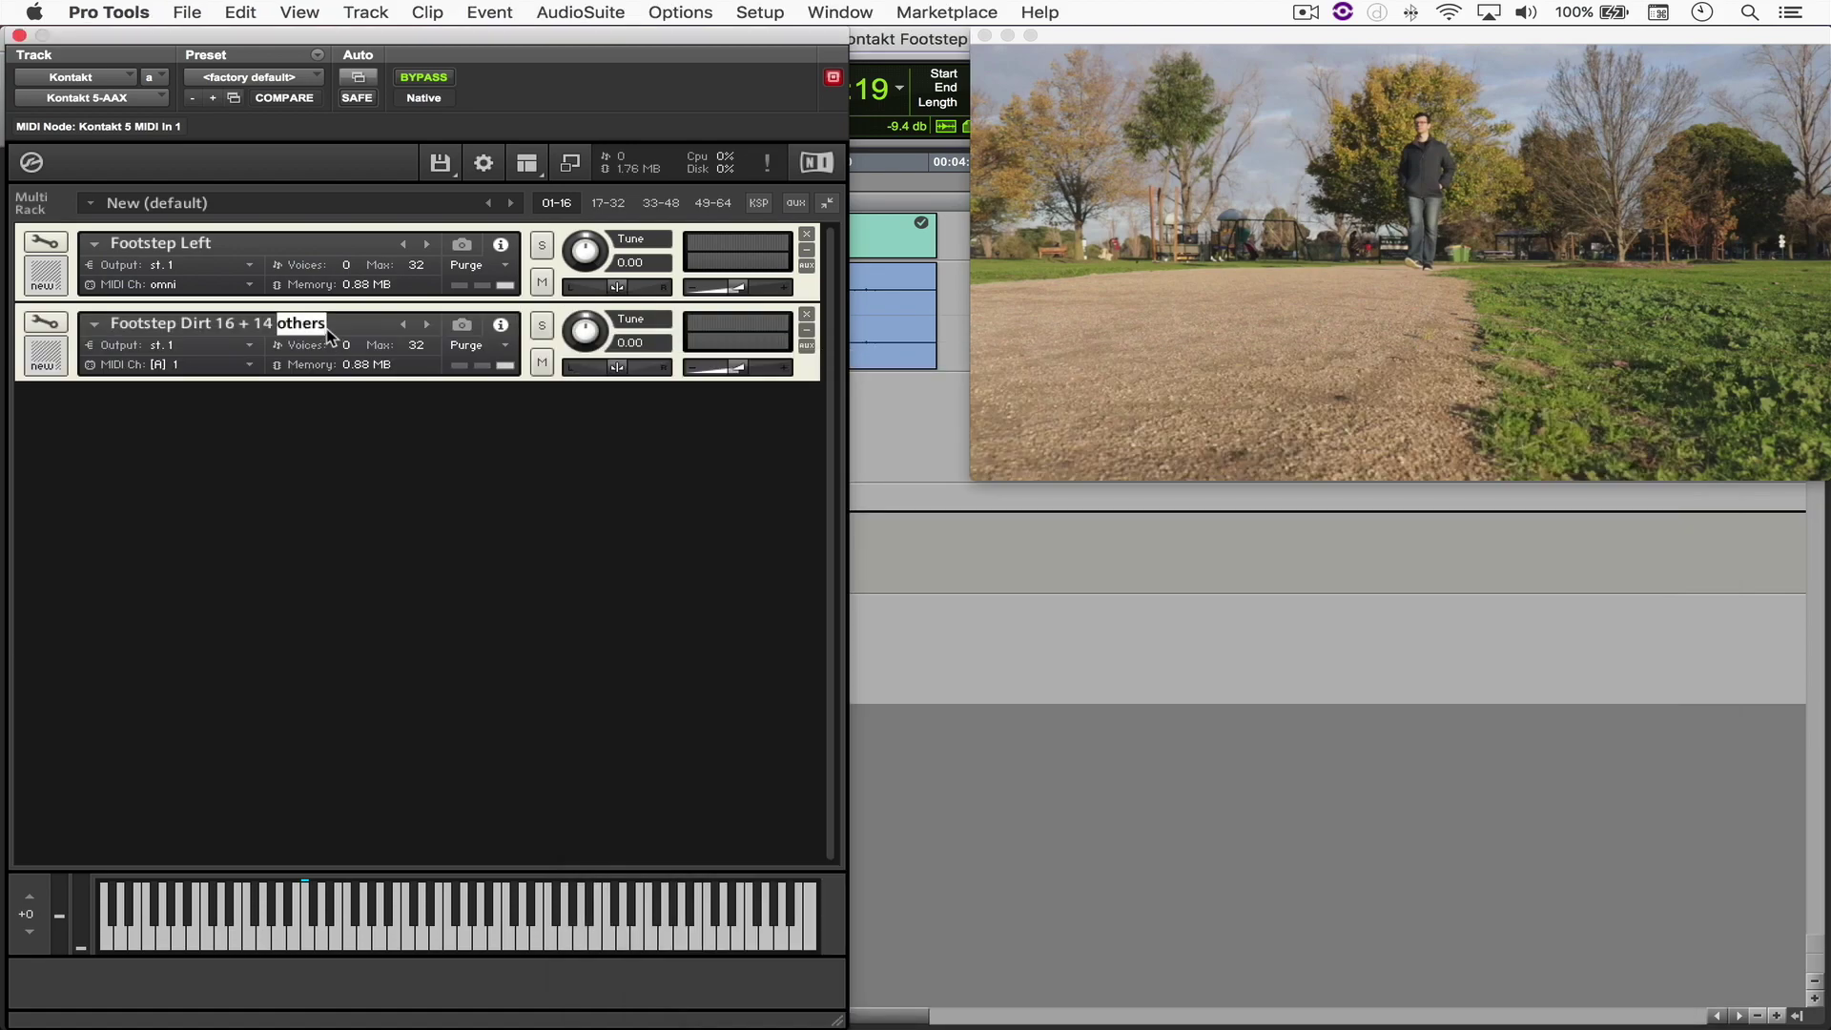
pyautogui.moveTo(334, 323); pyautogui.dragTo(185, 330)
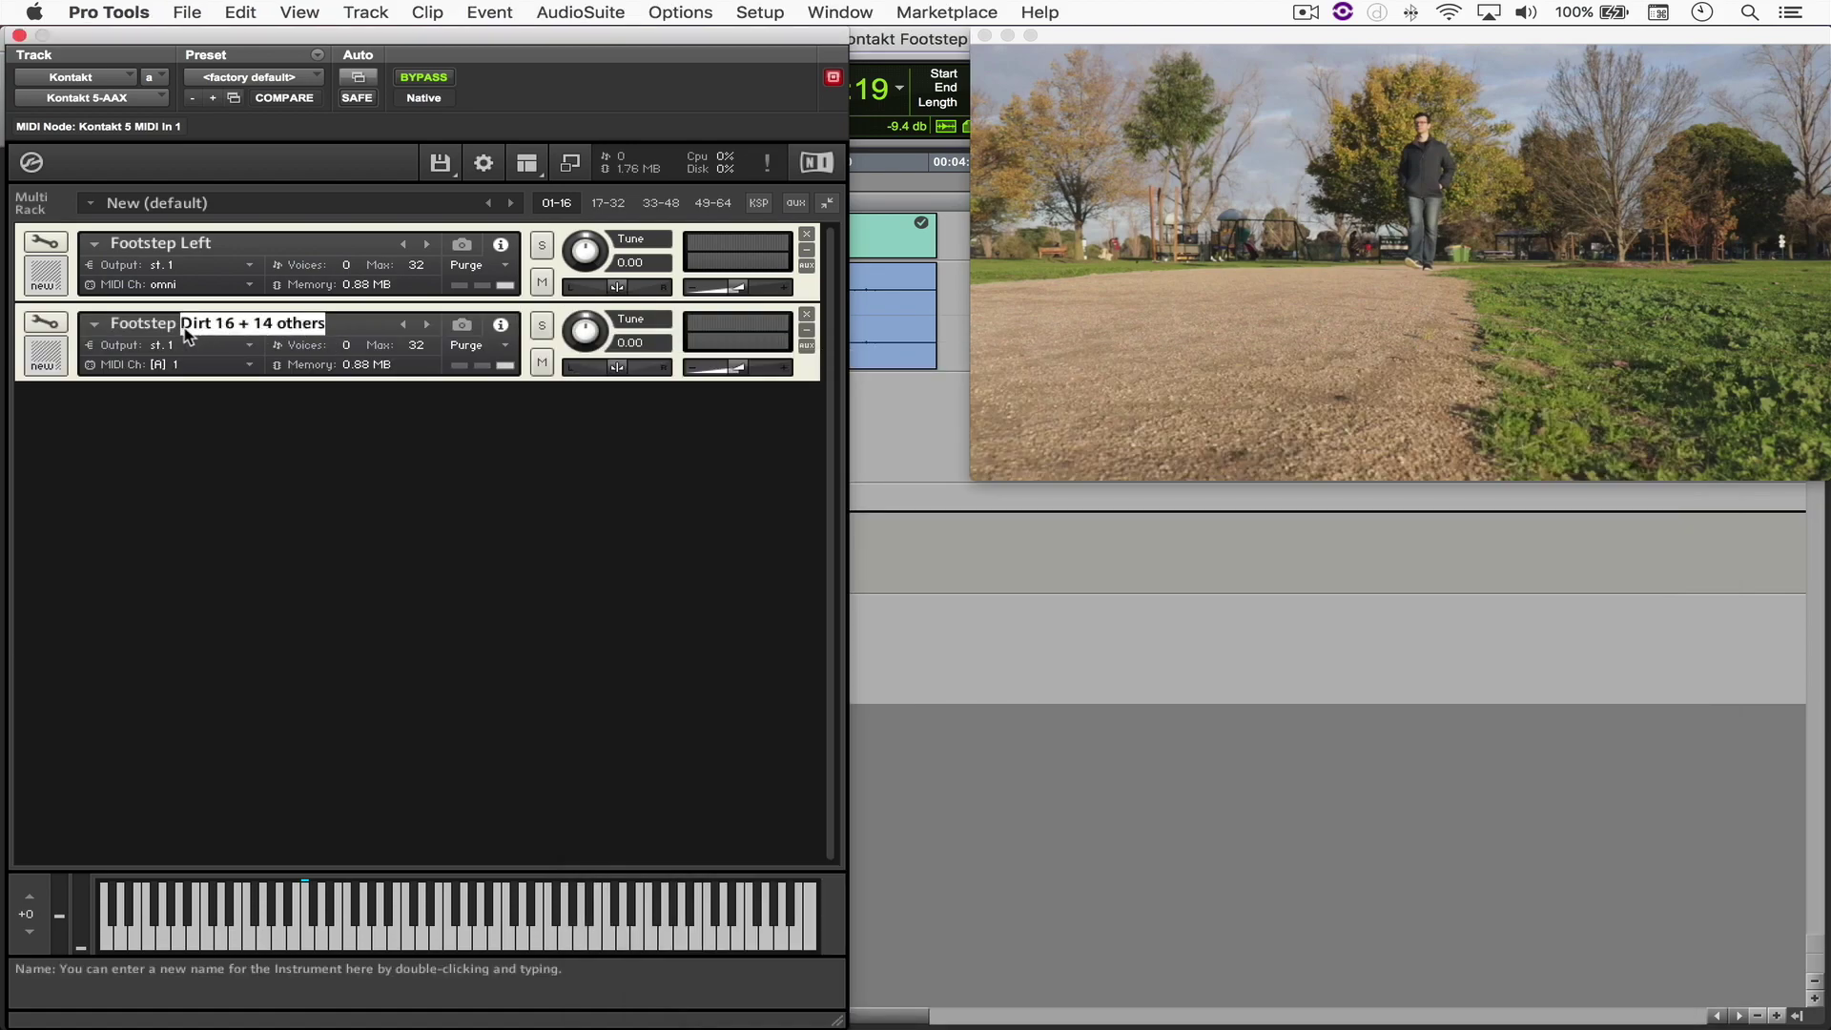
pyautogui.write('Right')
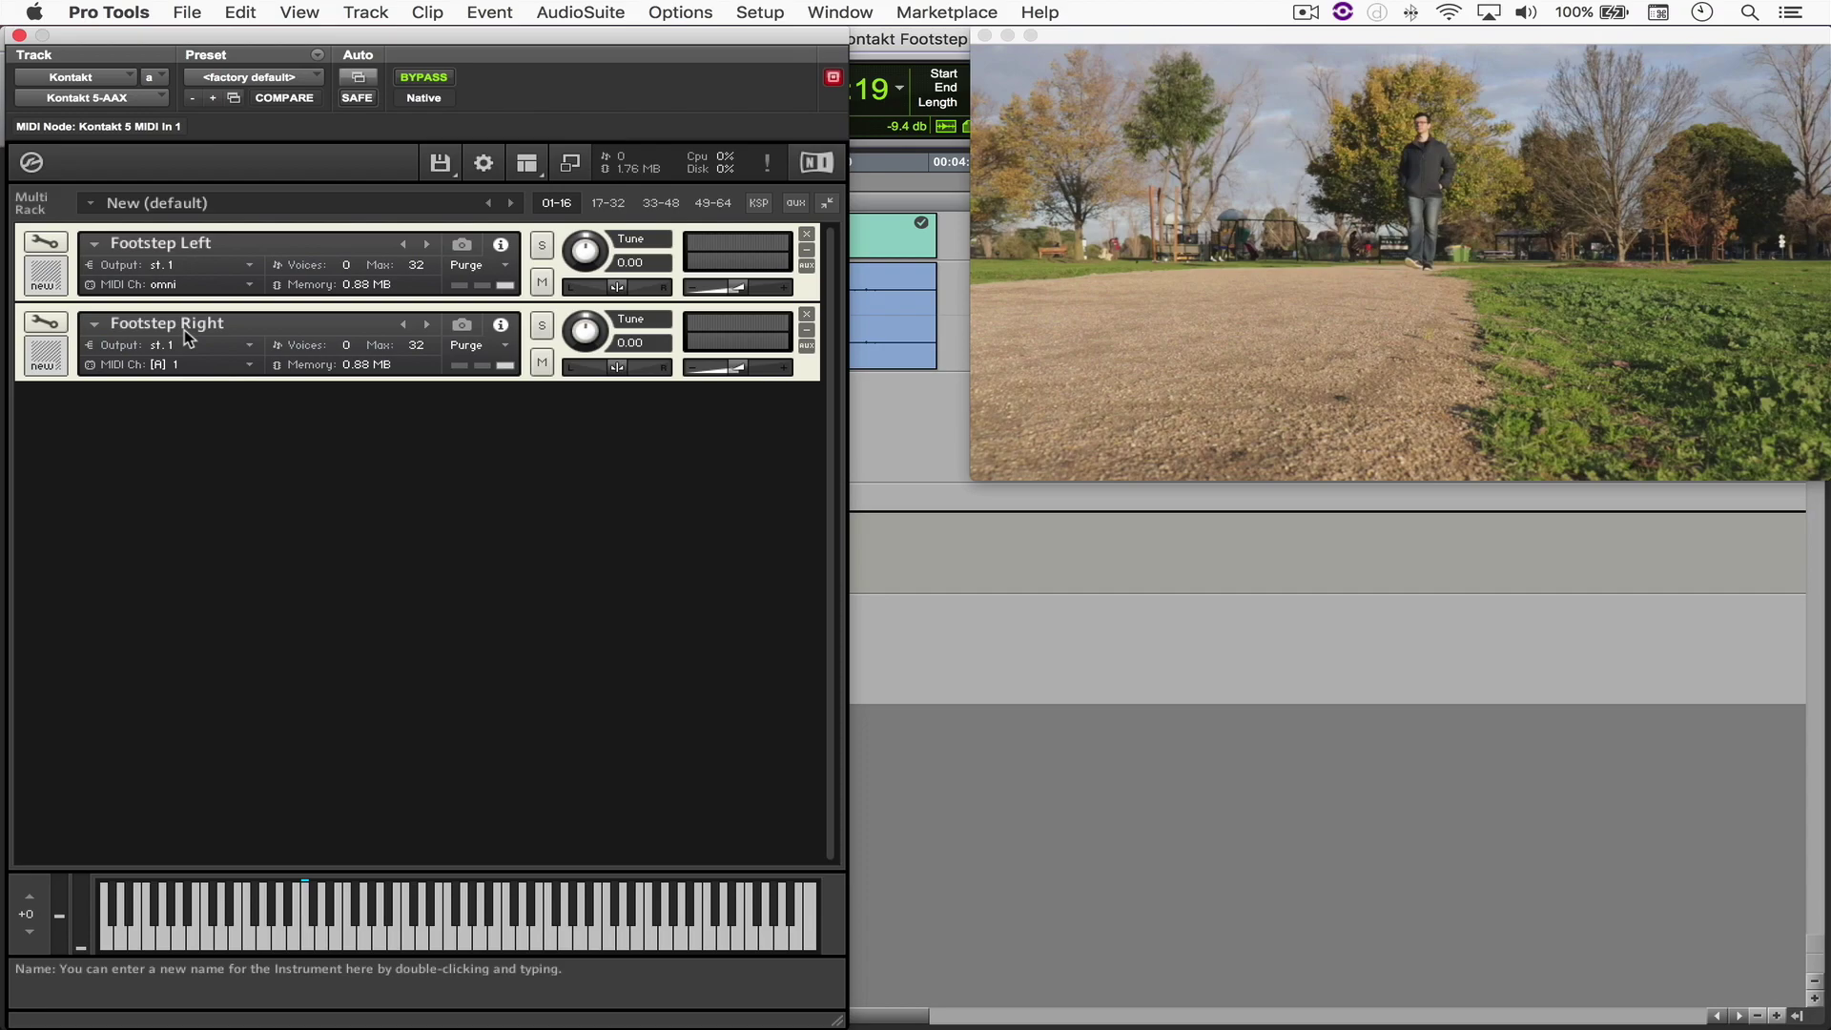
pyautogui.click(181, 365)
pyautogui.click(186, 378)
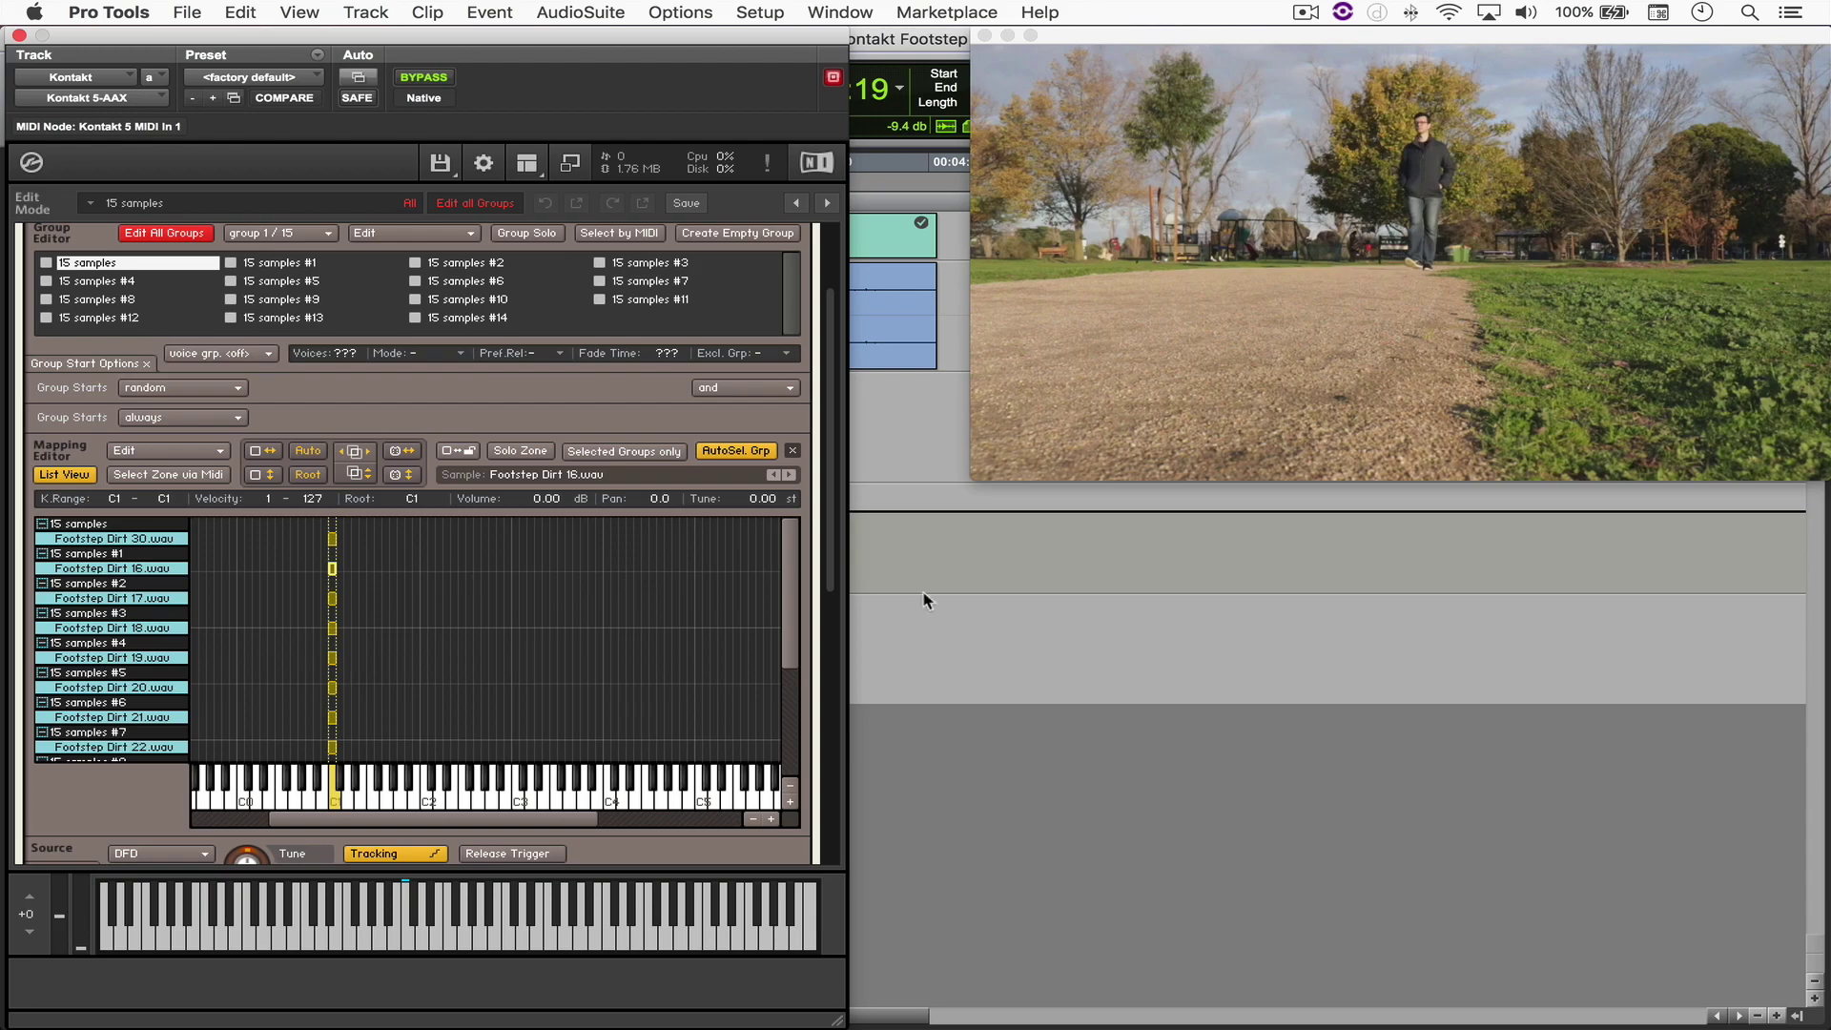
# Close Footstep Right's edit mode so the rack shows both footstep instruments.
pyautogui.scroll(3, 828, 538)
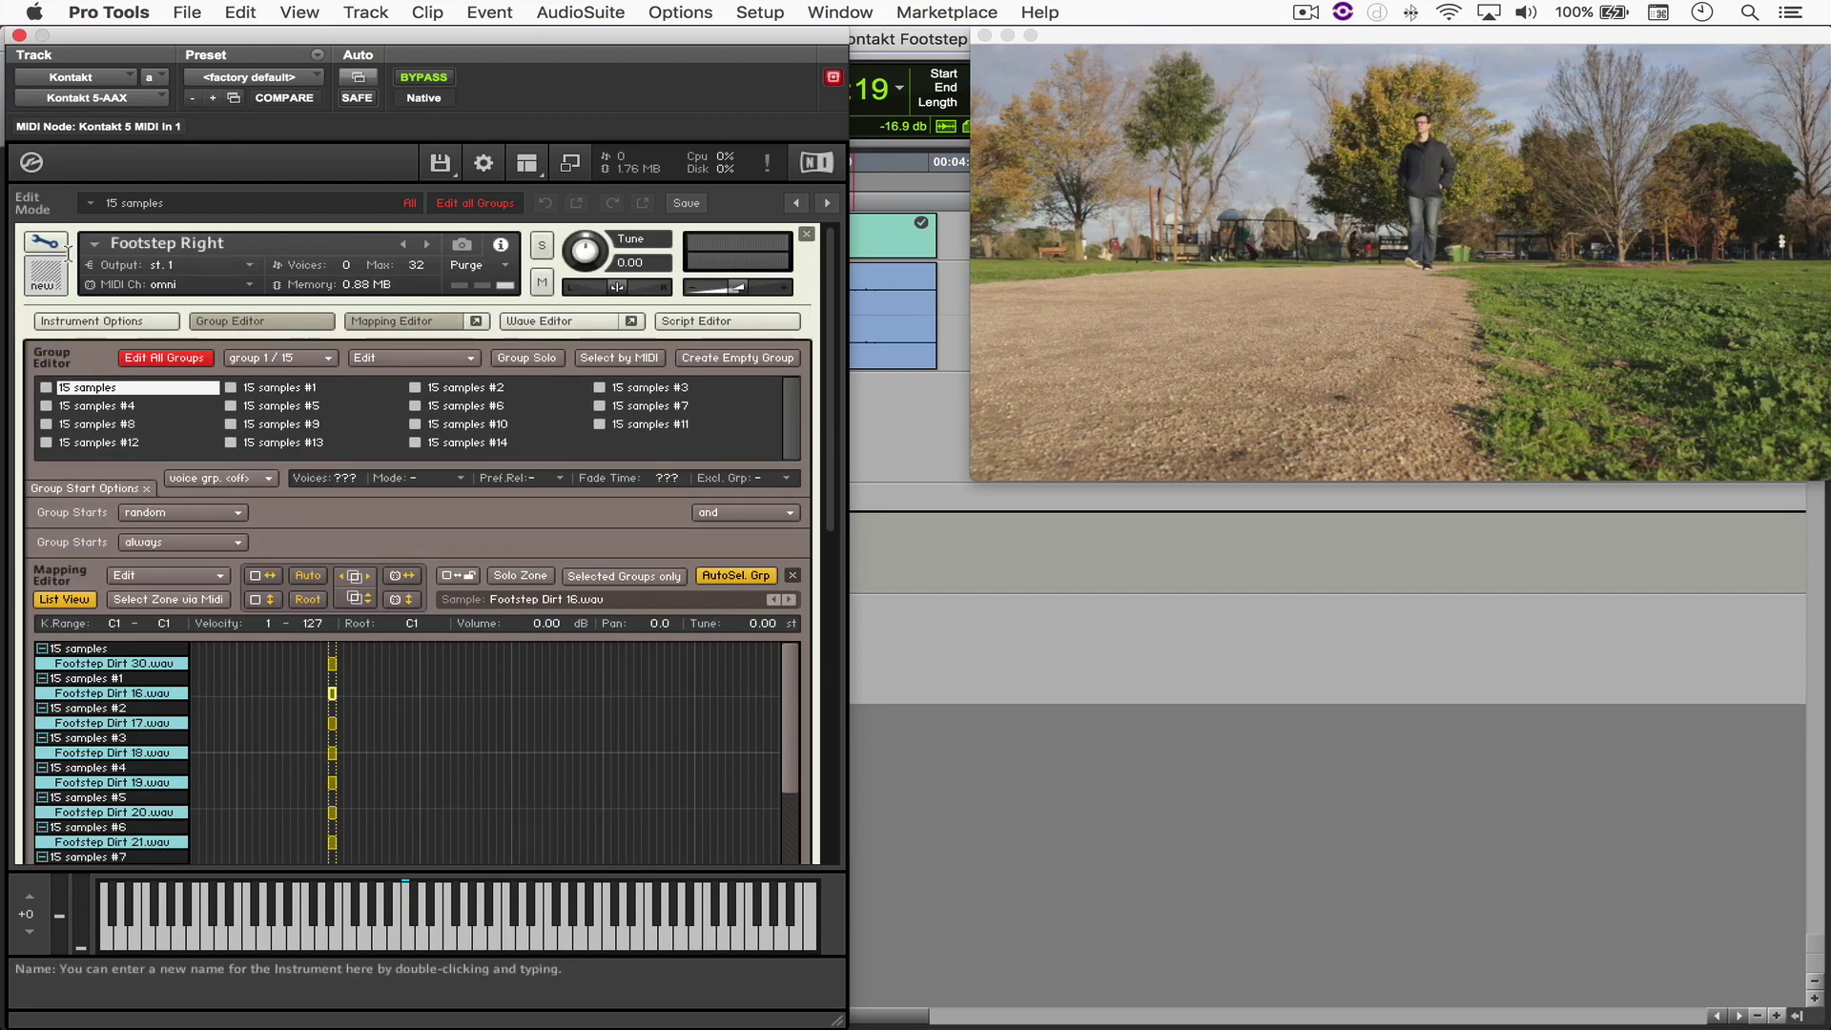
pyautogui.click(45, 241)
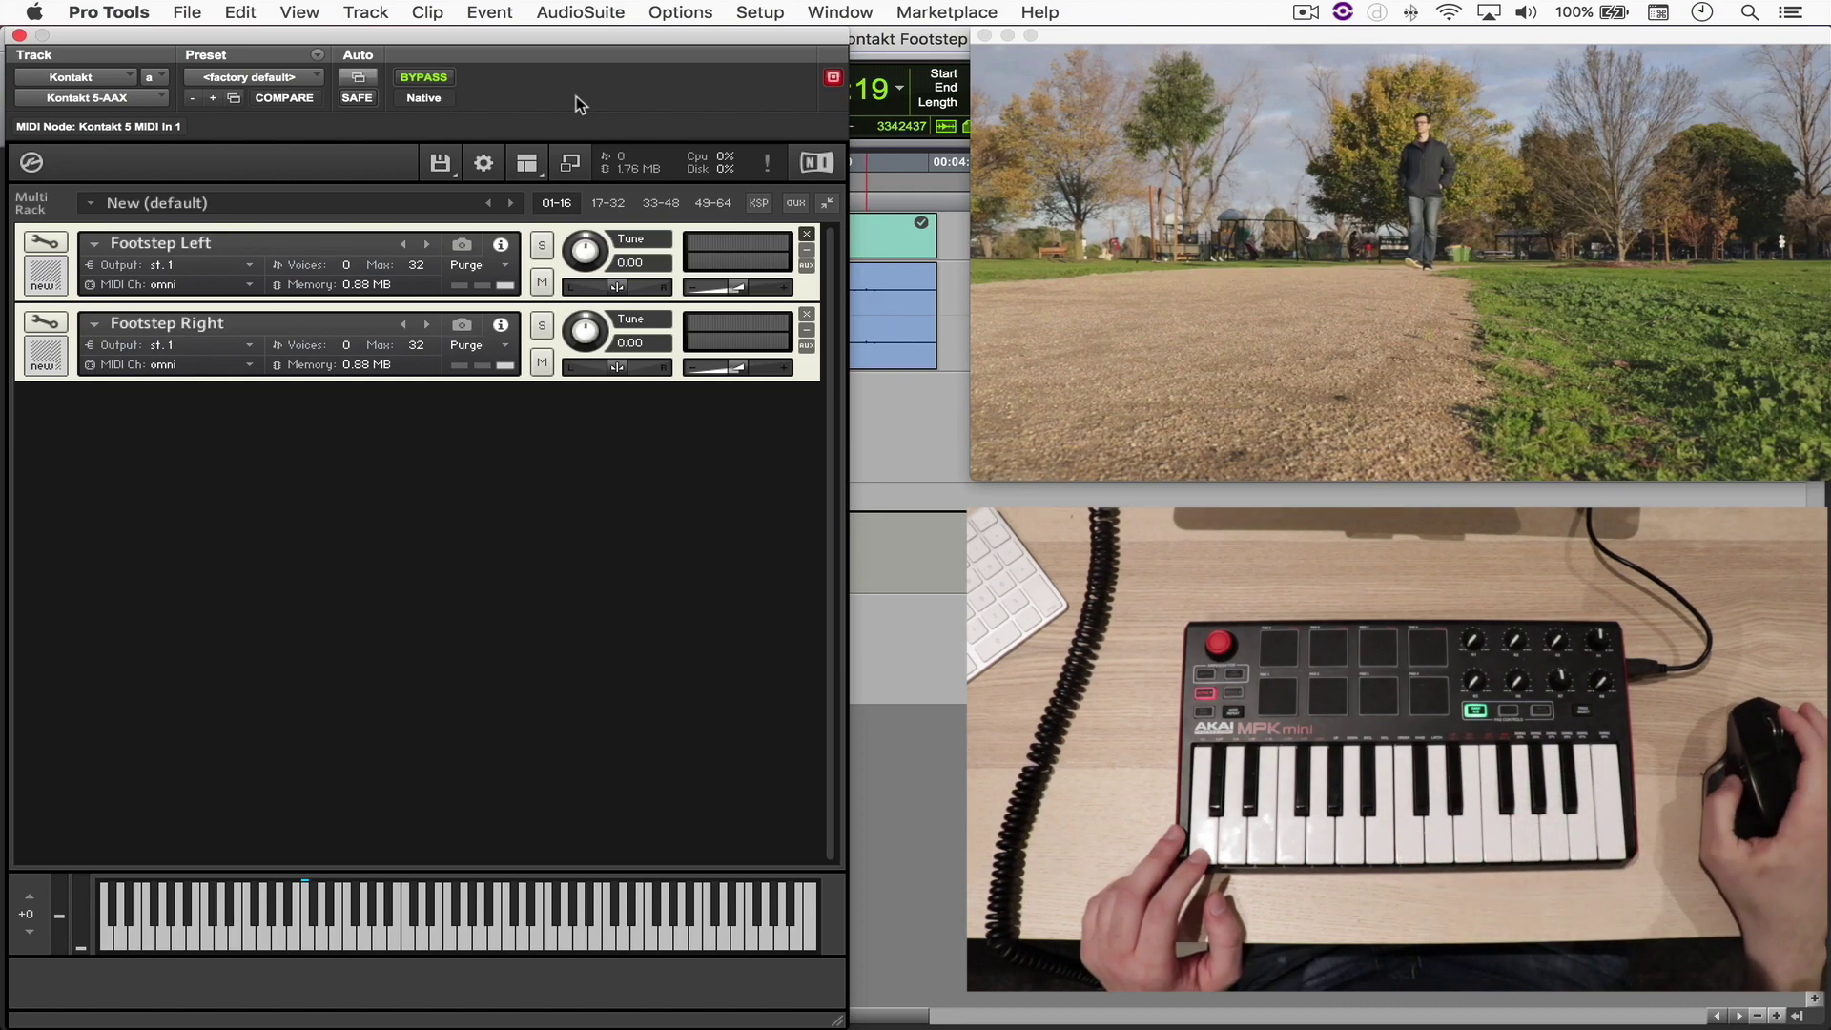
# Move the Kontakt window aside and set the start point to 00:03:51:10.
pyautogui.moveTo(426, 38); pyautogui.dragTo(450, 509)
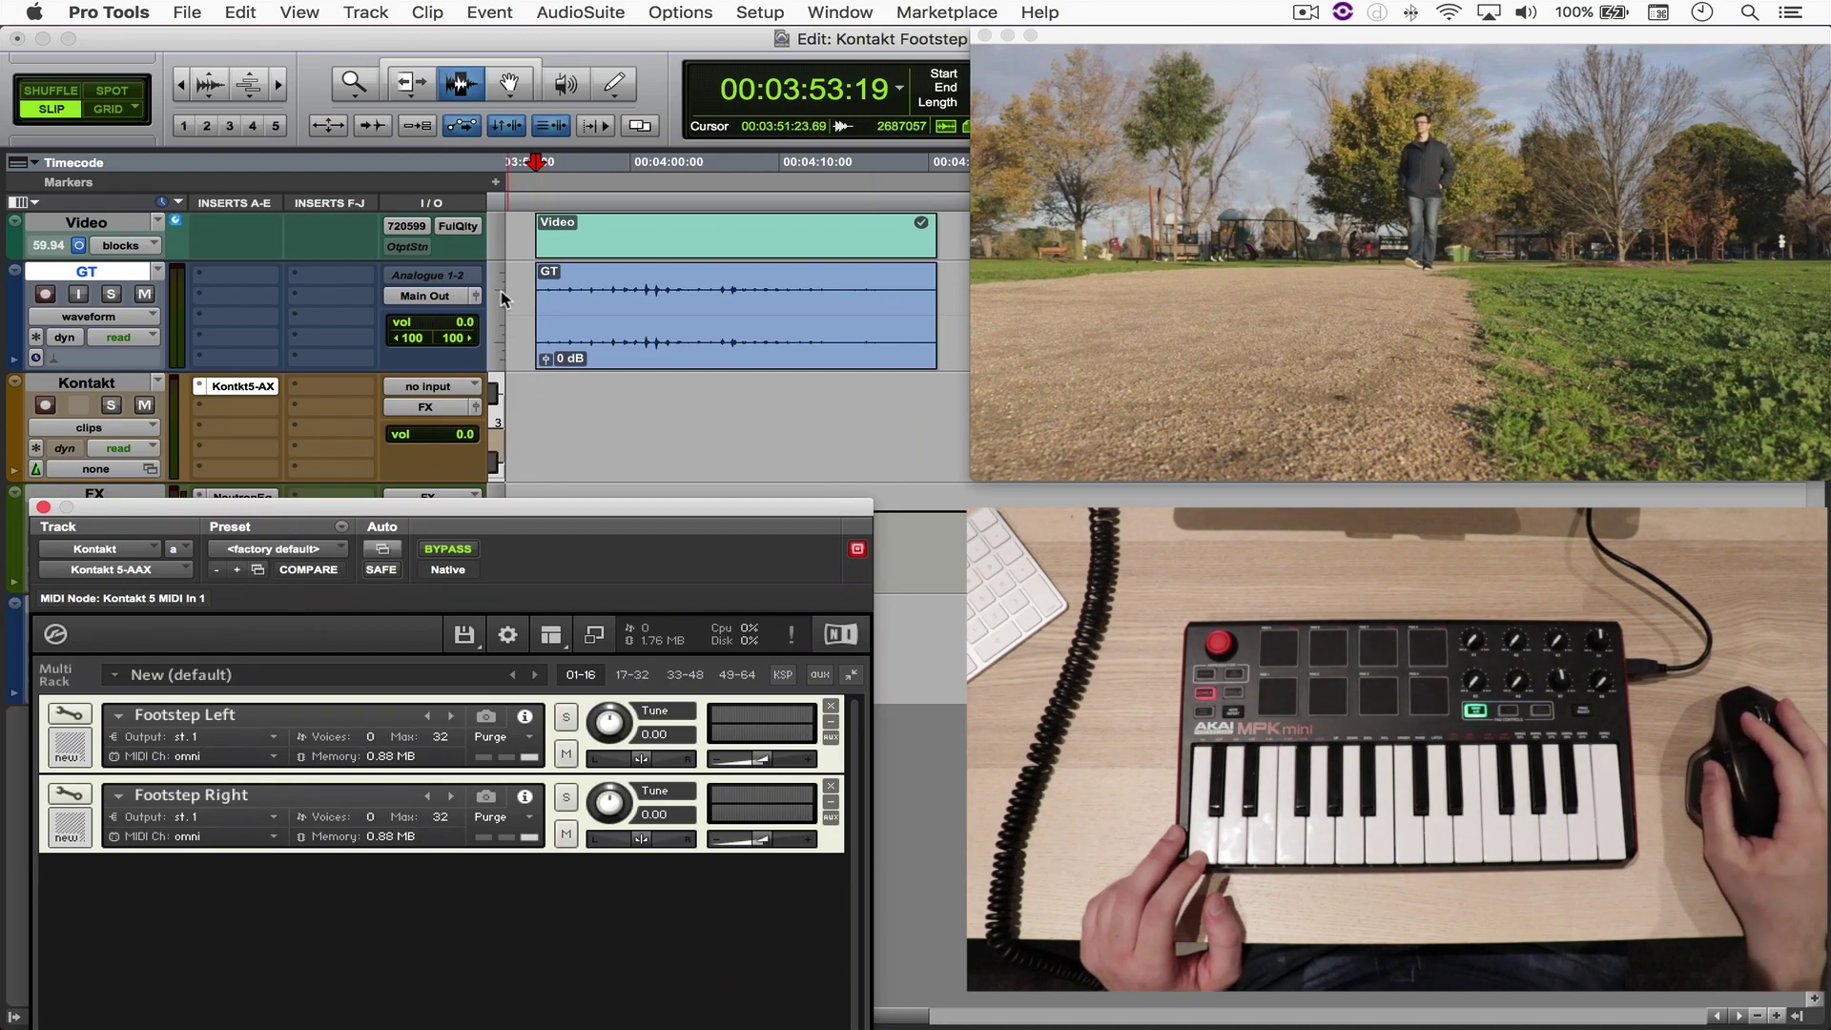
pyautogui.hscroll(-2, 539, 322)
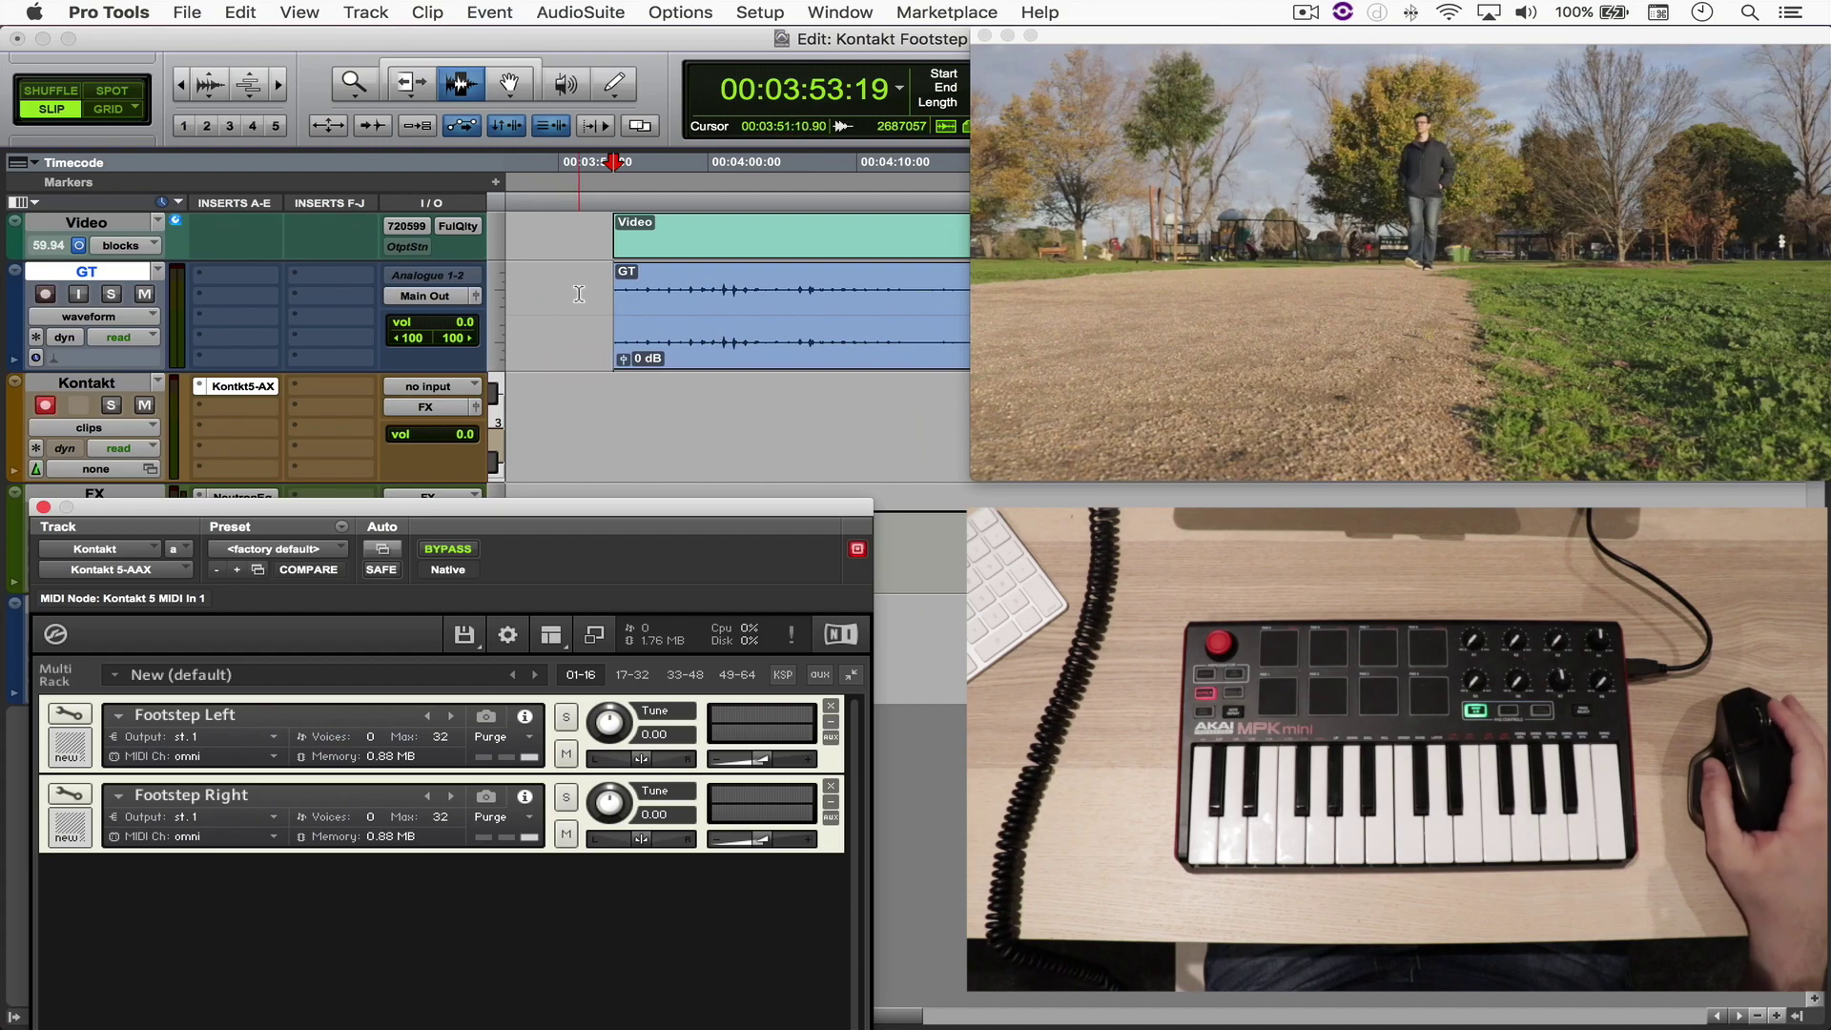
pyautogui.click(576, 316)
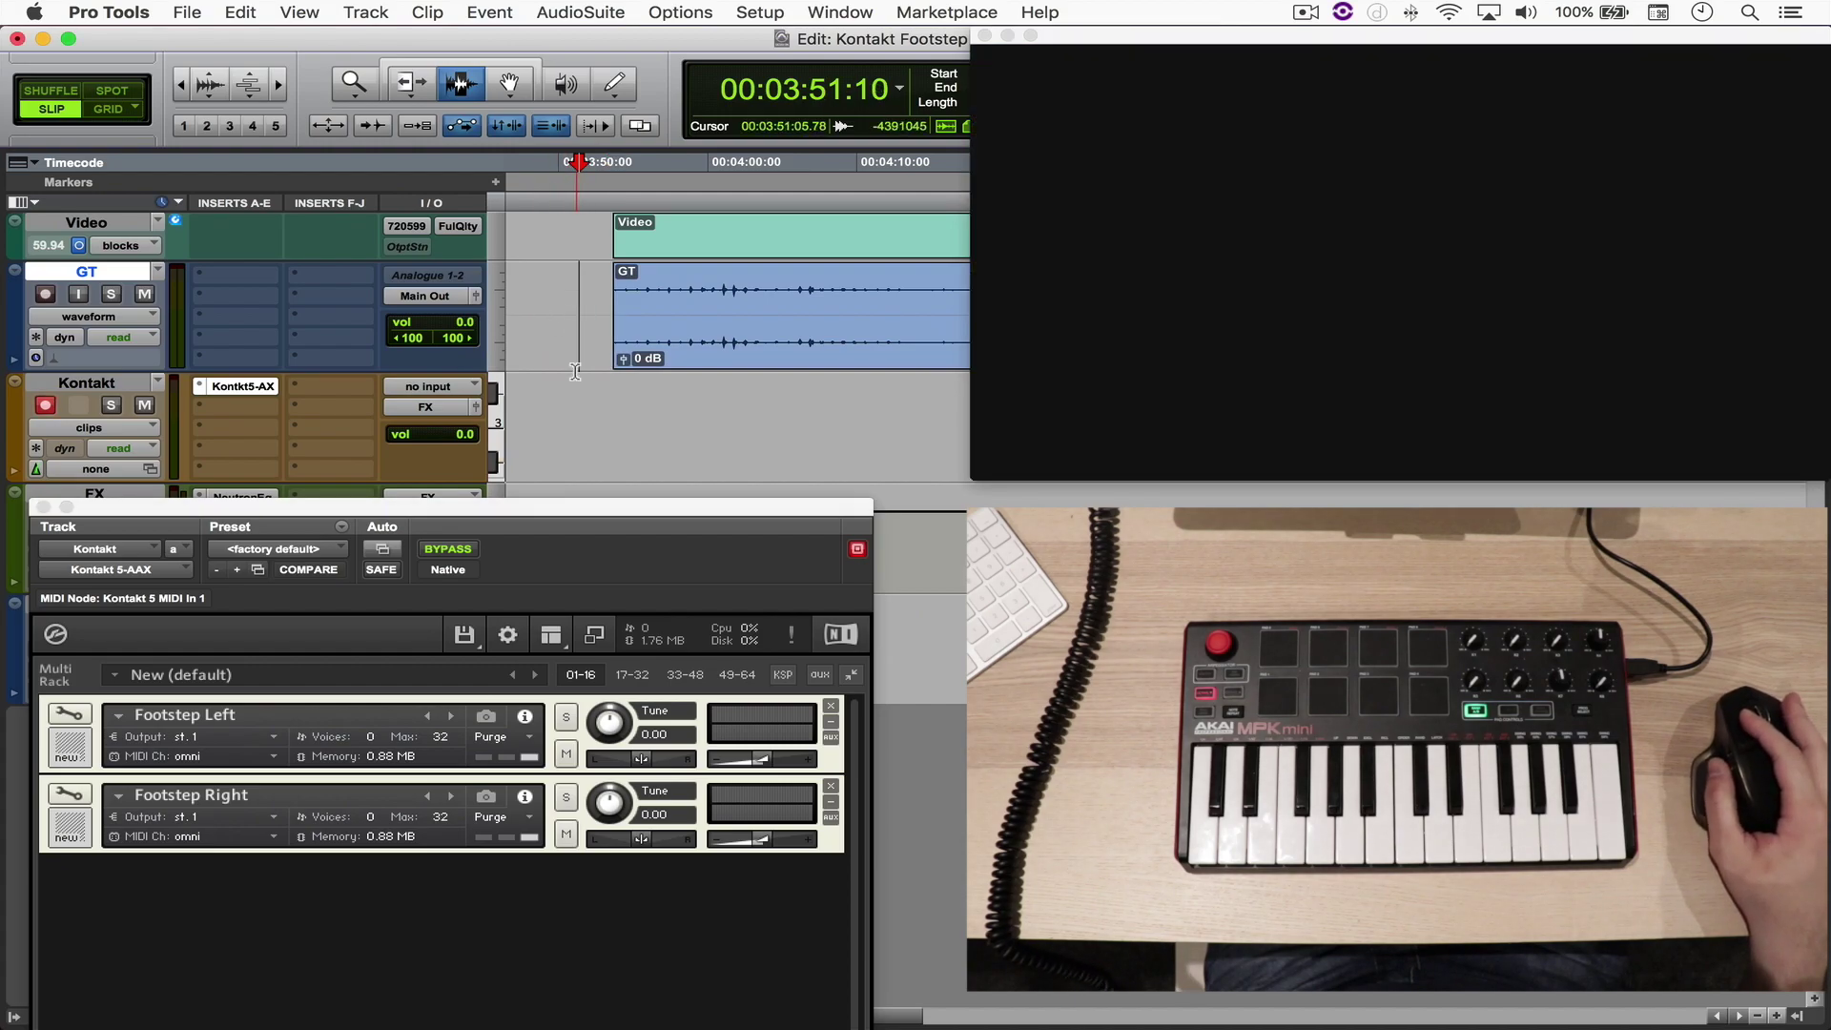
# Record a footstep MIDI performance to picture on the Kontakt track, then close Kontakt.
pyautogui.moveTo(535, 507); pyautogui.dragTo(509, 29)
pyautogui.press('space')
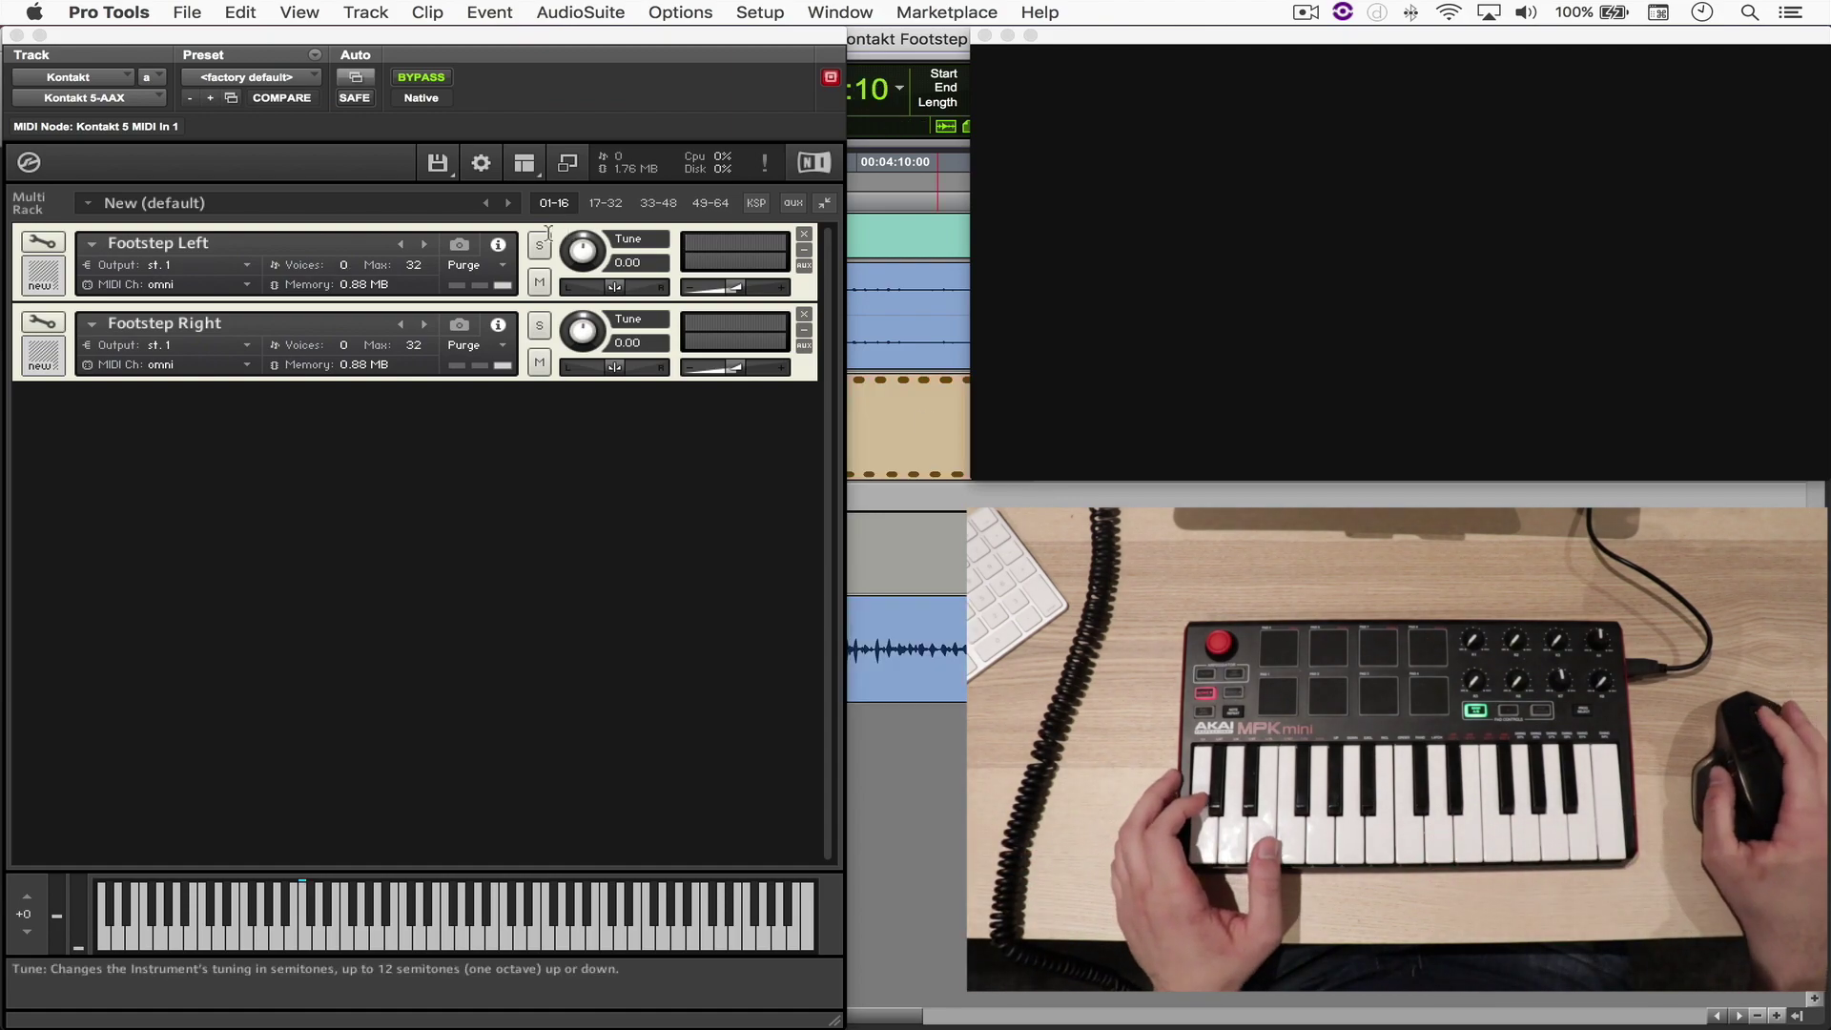
pyautogui.click(16, 36)
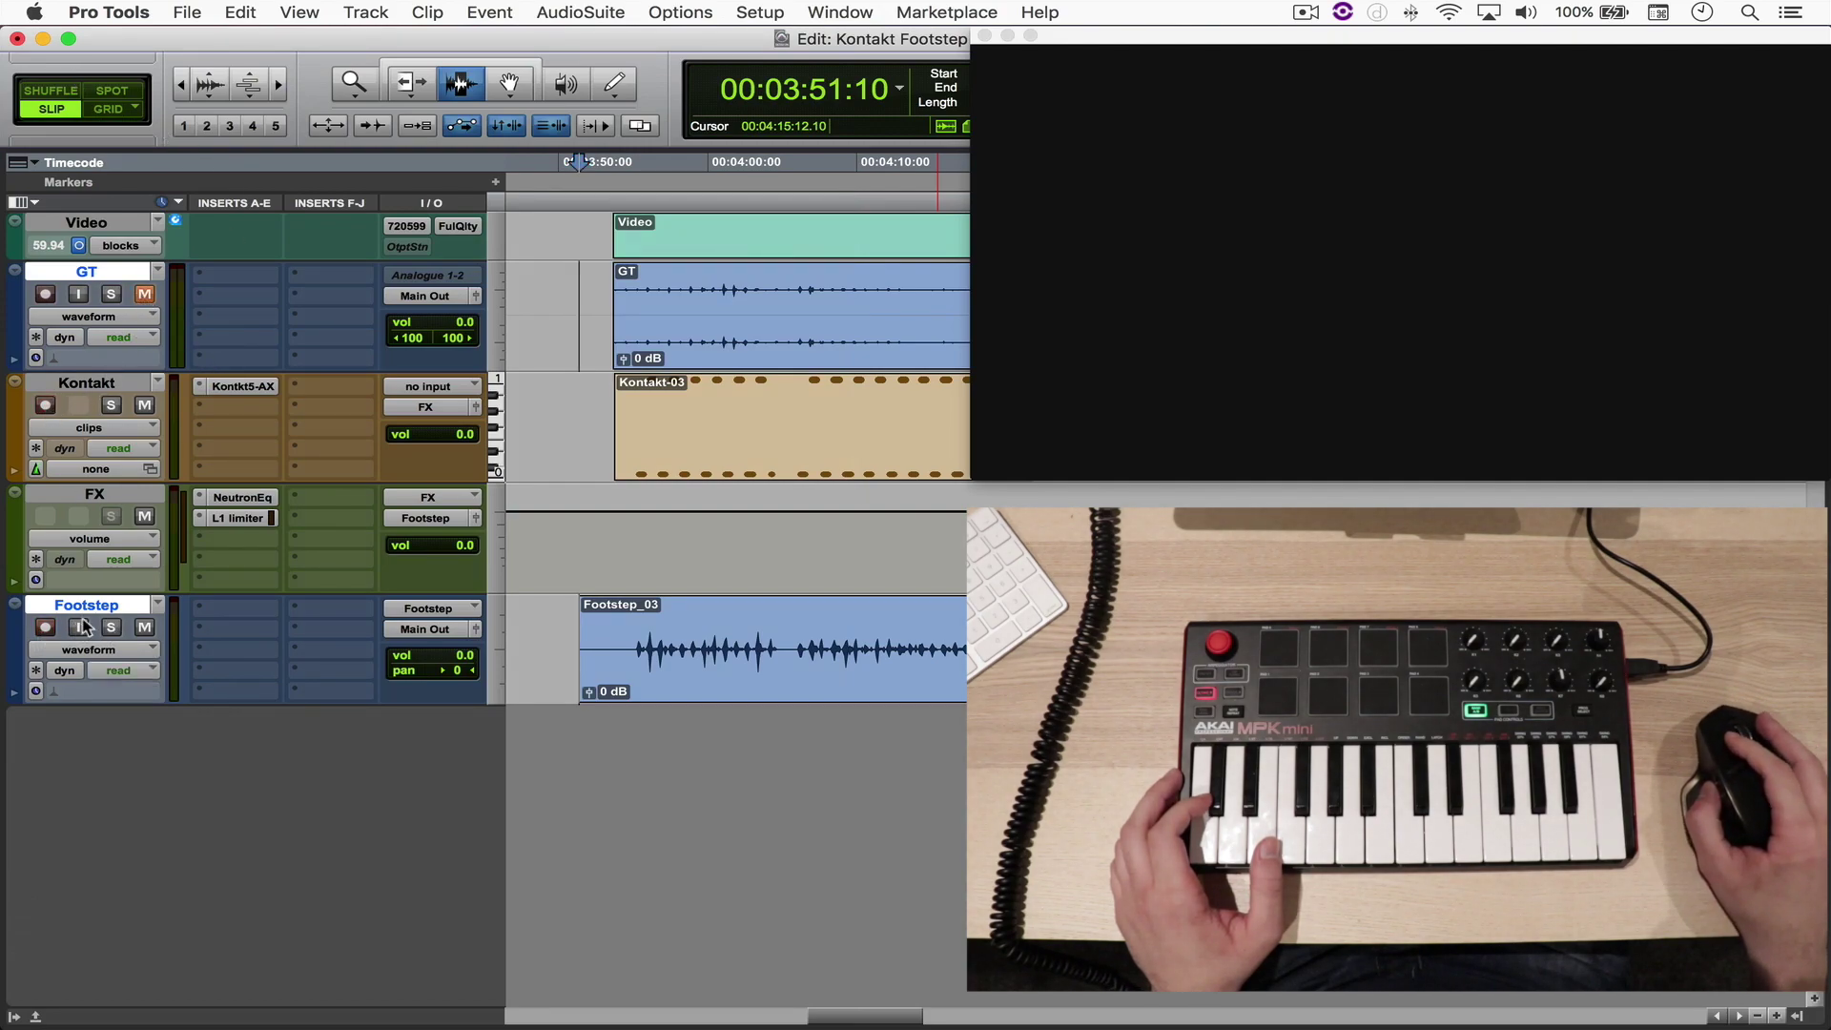
pyautogui.click(593, 439)
pyautogui.press('space')
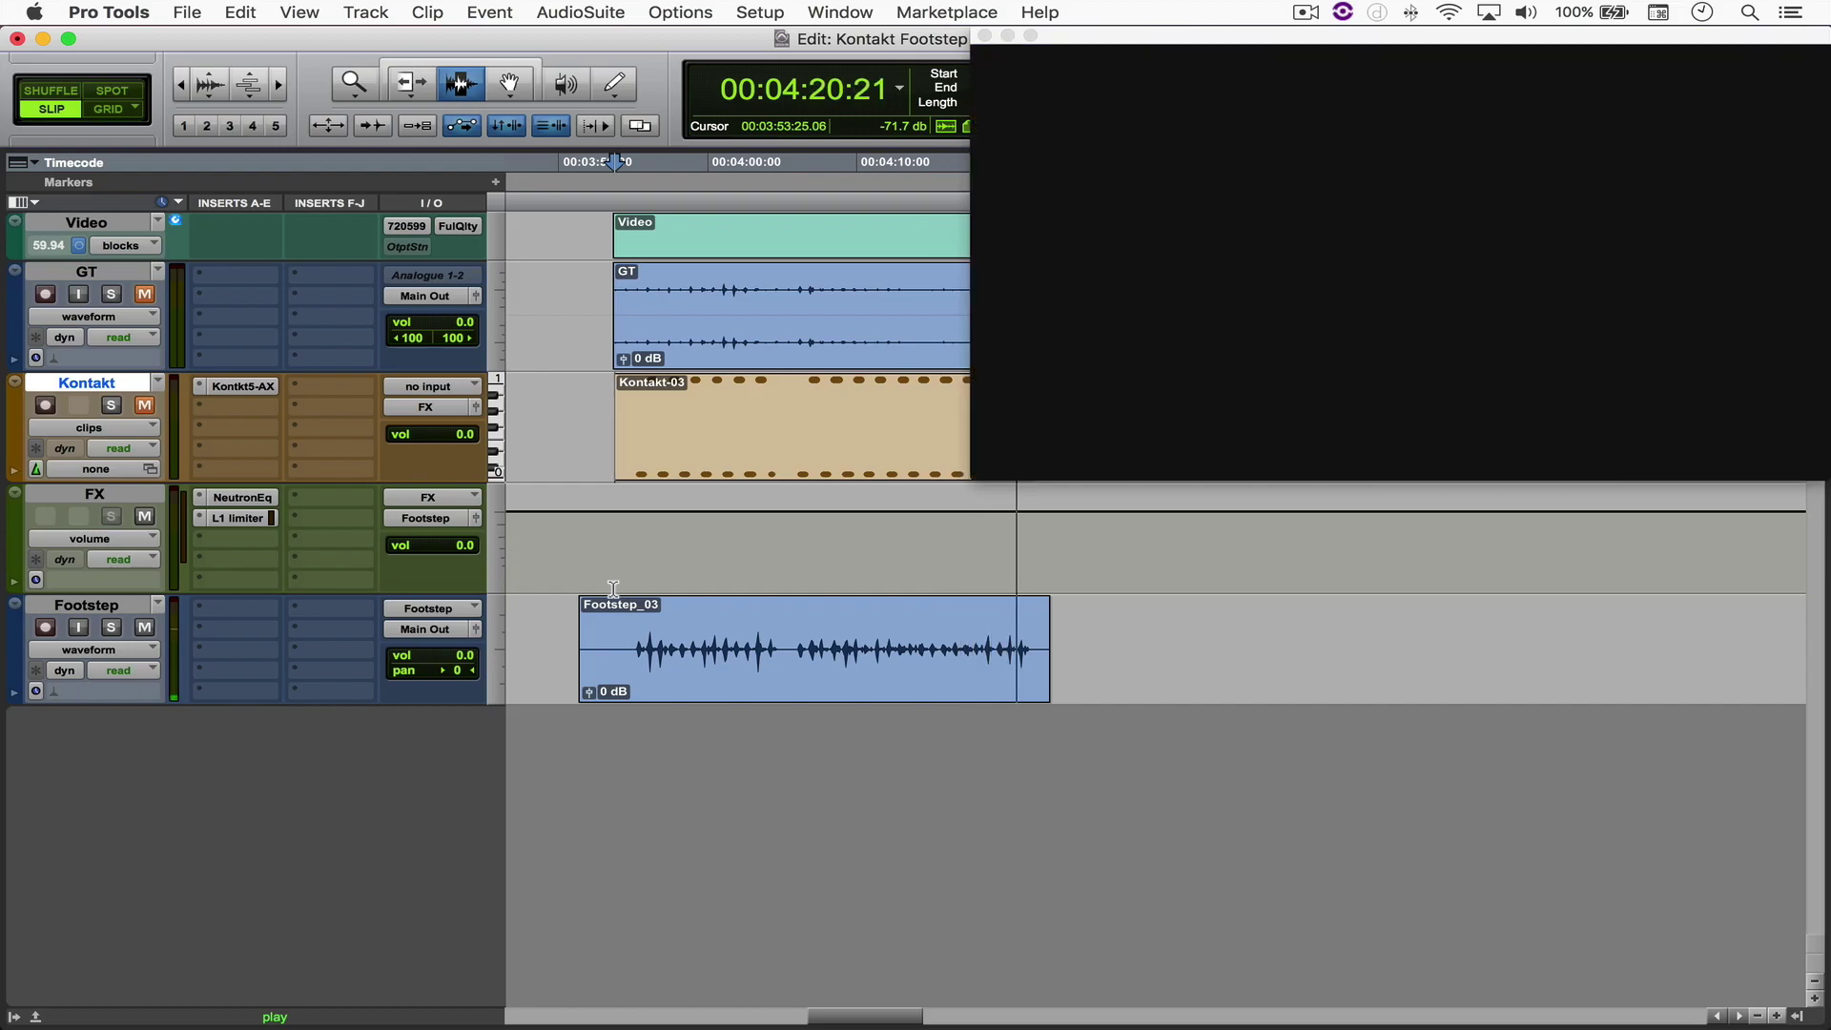
pyautogui.press('space')
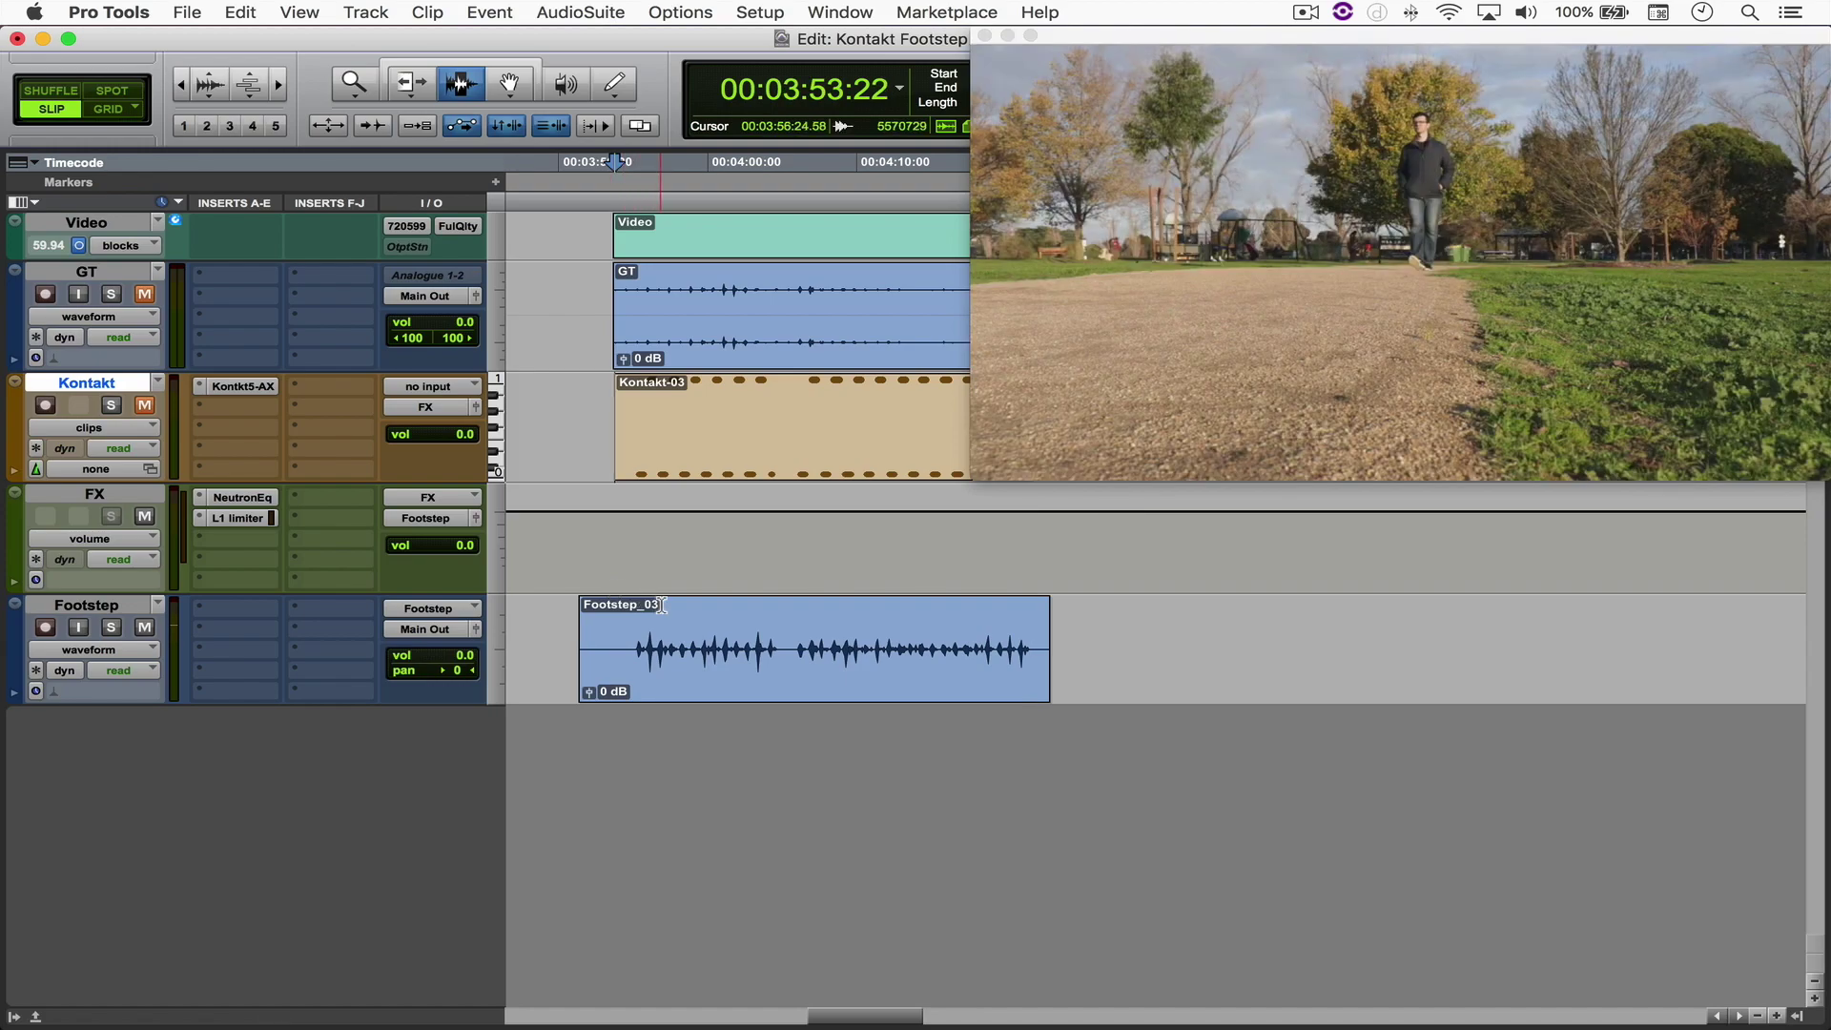
pyautogui.click(662, 605)
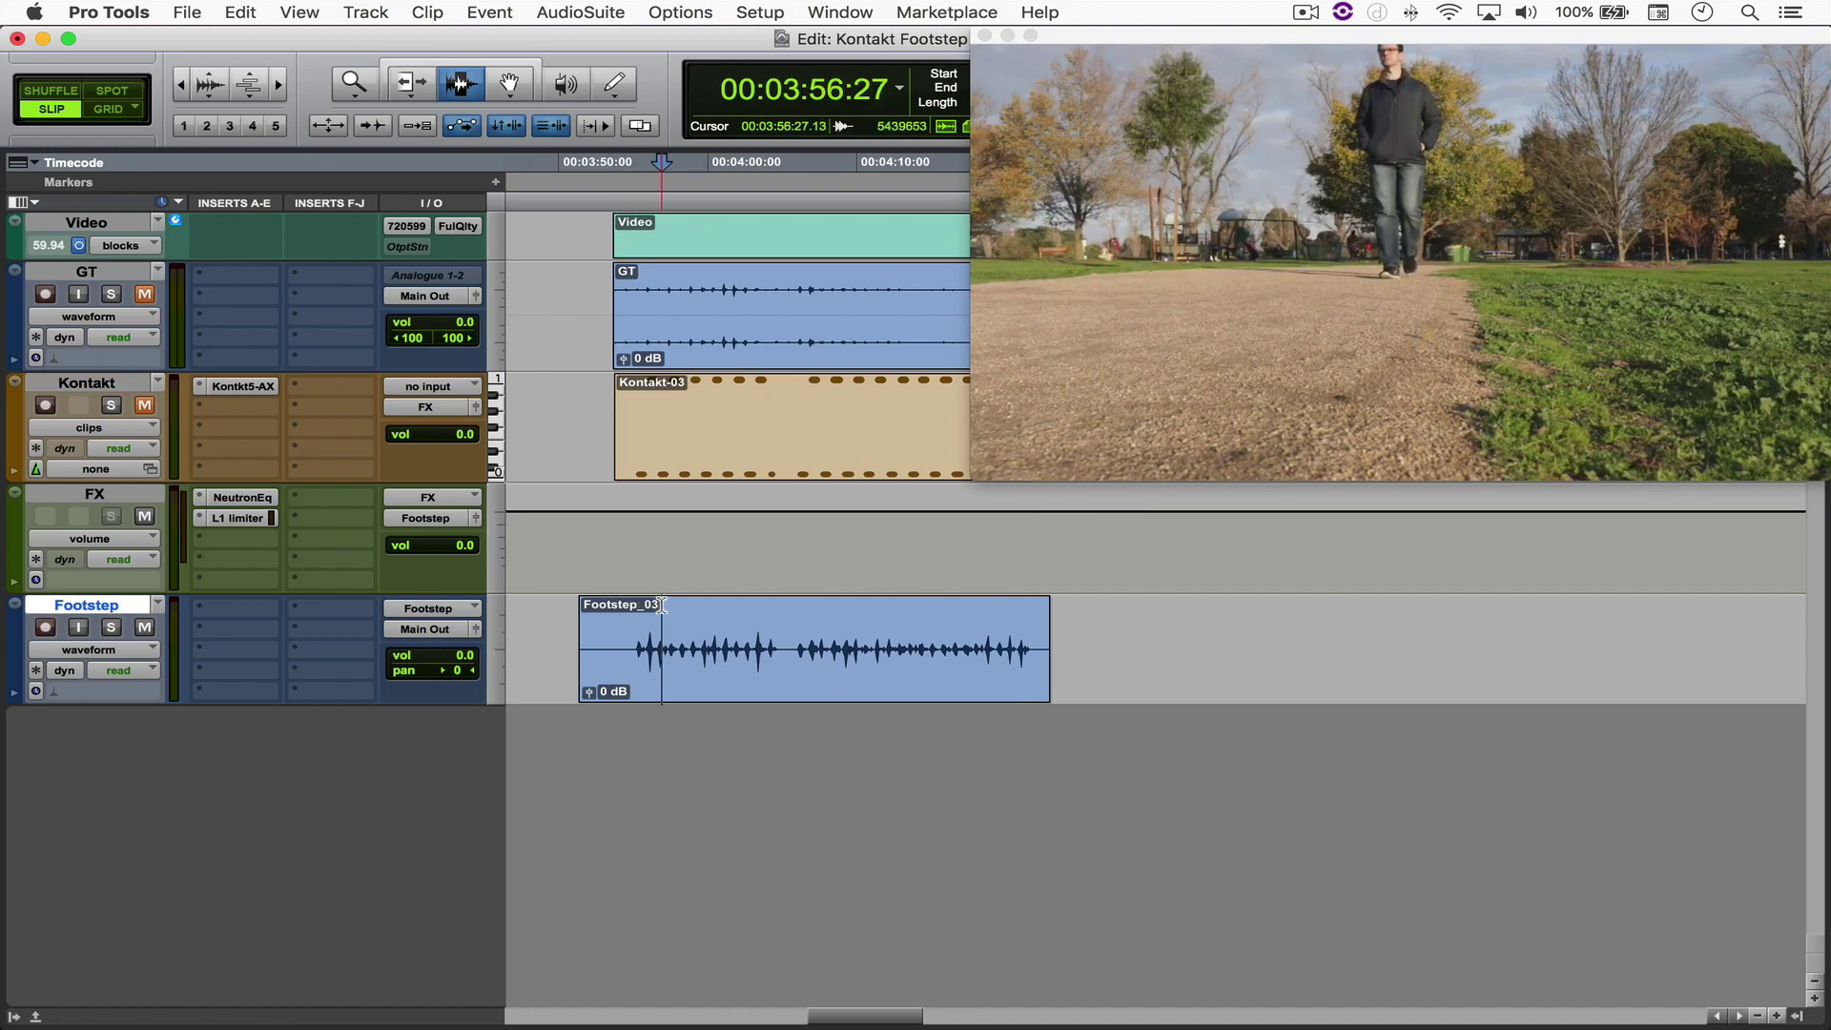